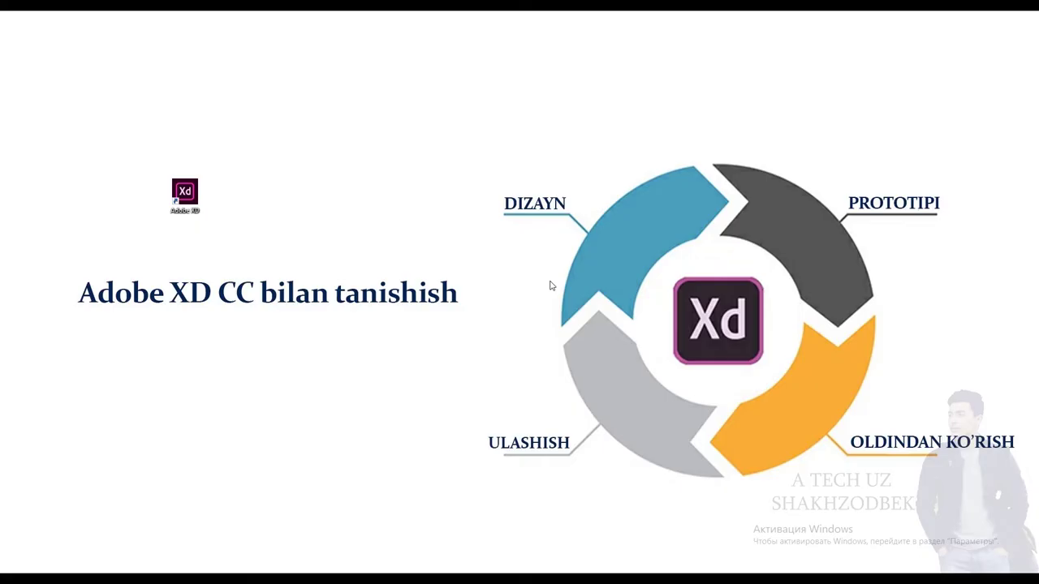
# Launch Adobe XD from the desktop icon and maximize its Welcome window.
pyautogui.doubleClick(187, 192)
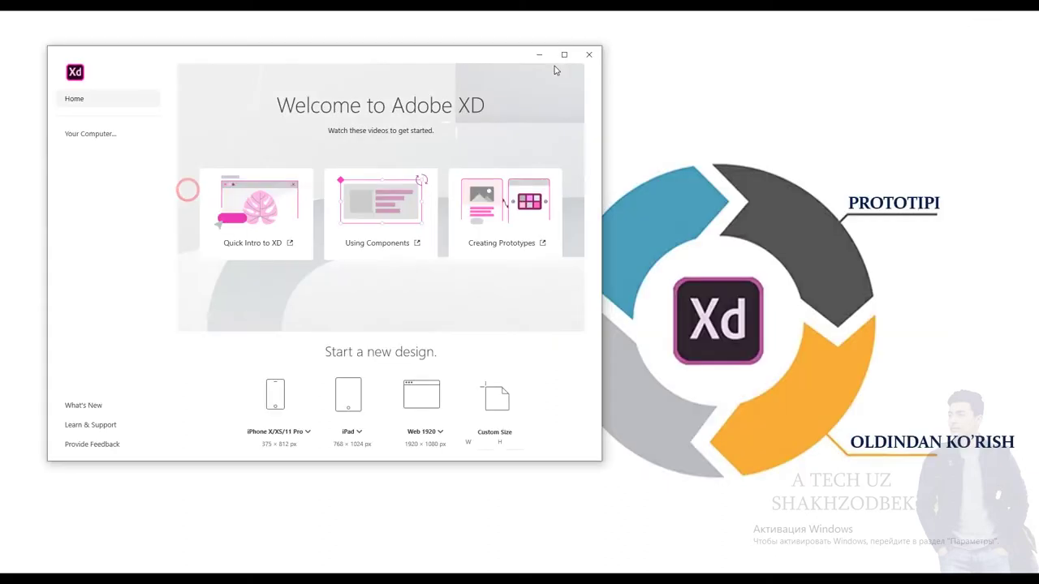
pyautogui.click(557, 52)
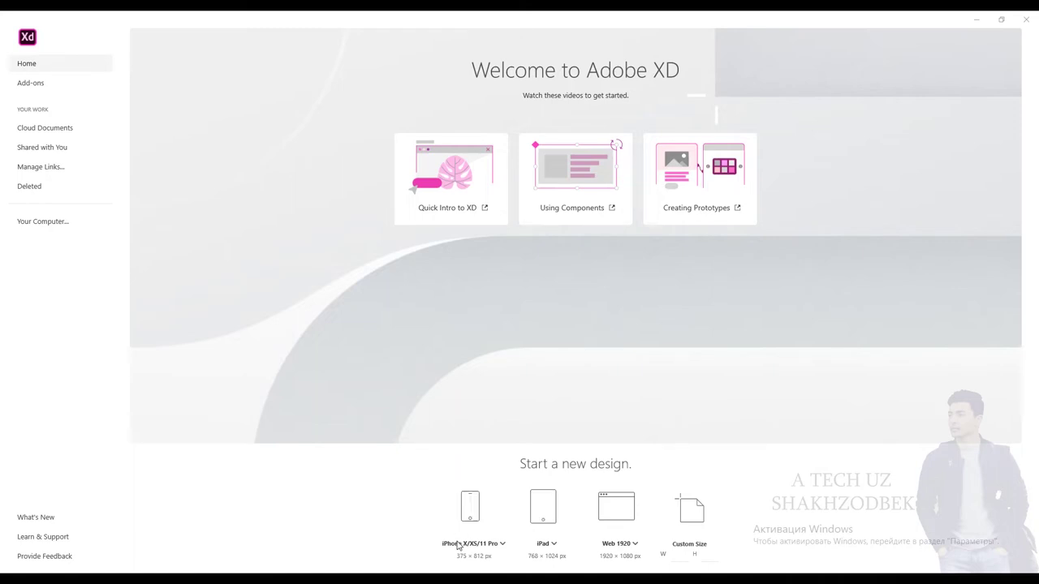
pyautogui.click(501, 544)
pyautogui.click(493, 413)
pyautogui.click(502, 543)
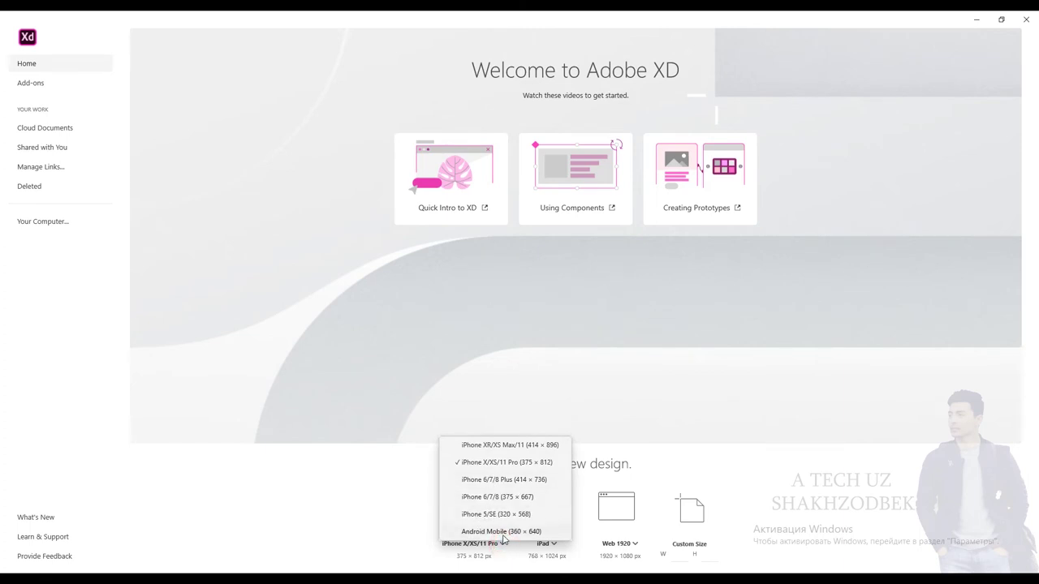
pyautogui.click(507, 412)
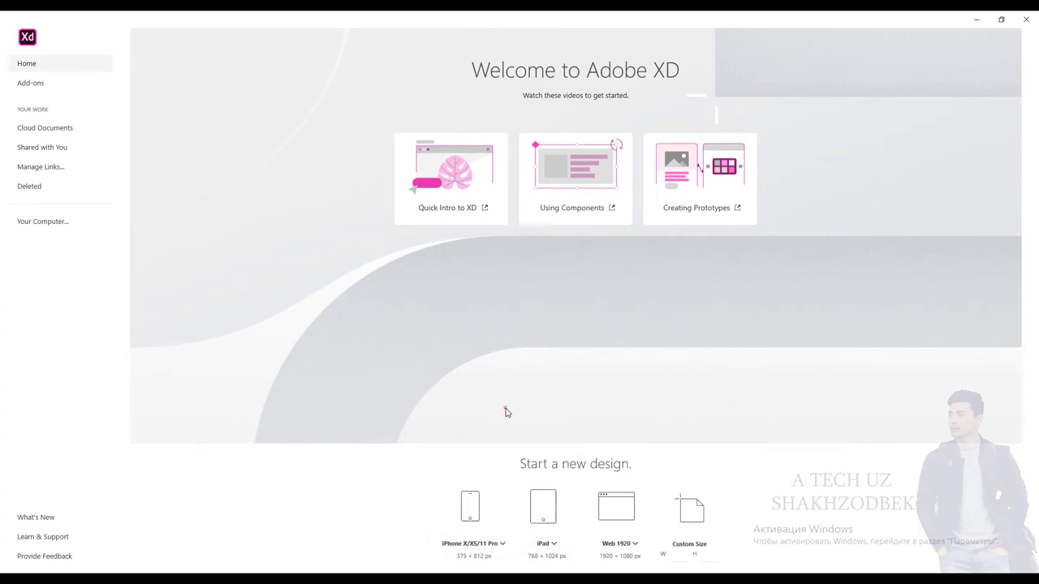
pyautogui.click(555, 543)
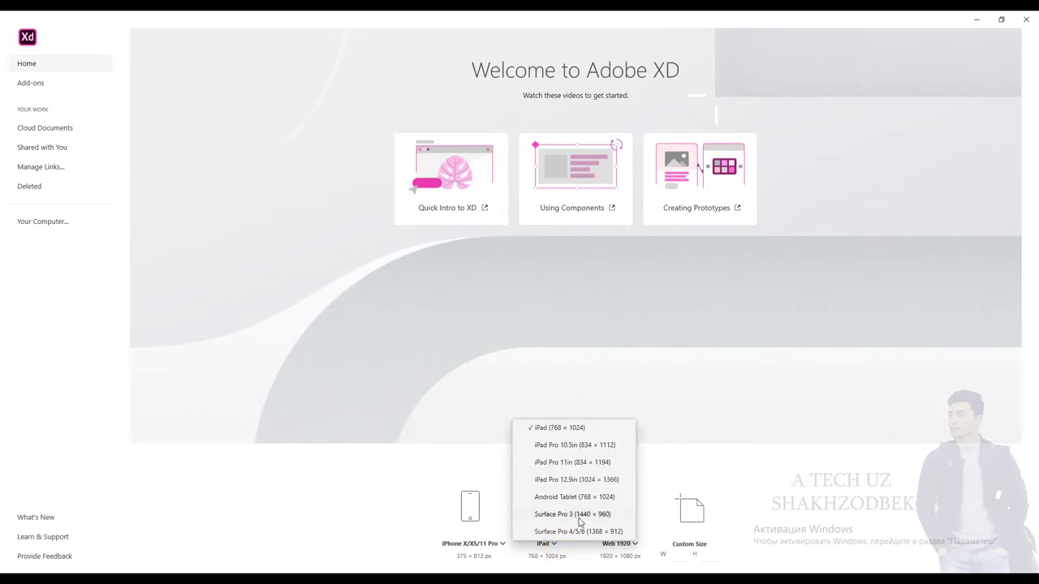
pyautogui.click(658, 414)
pyautogui.click(636, 546)
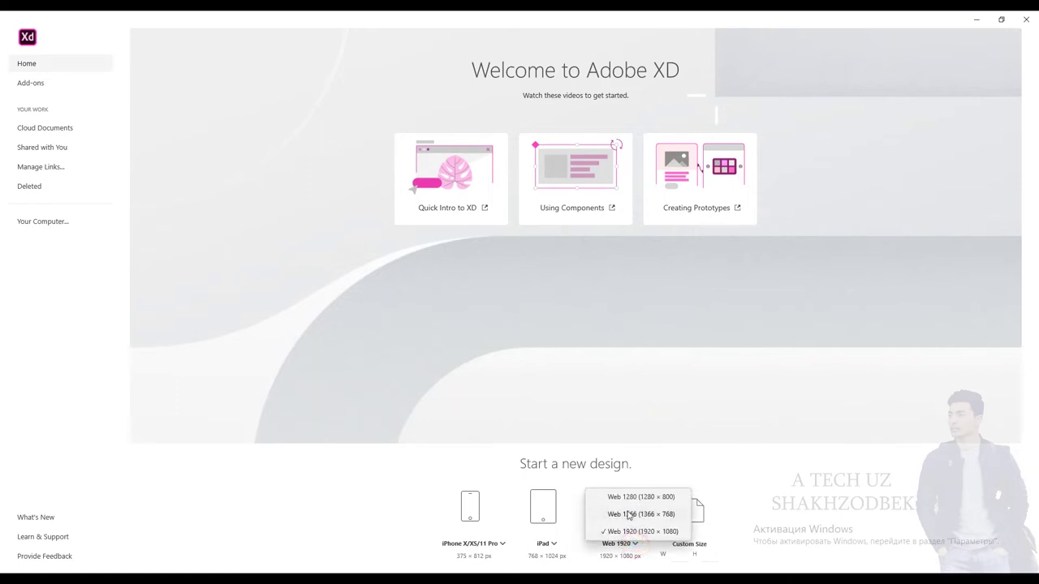
pyautogui.click(659, 411)
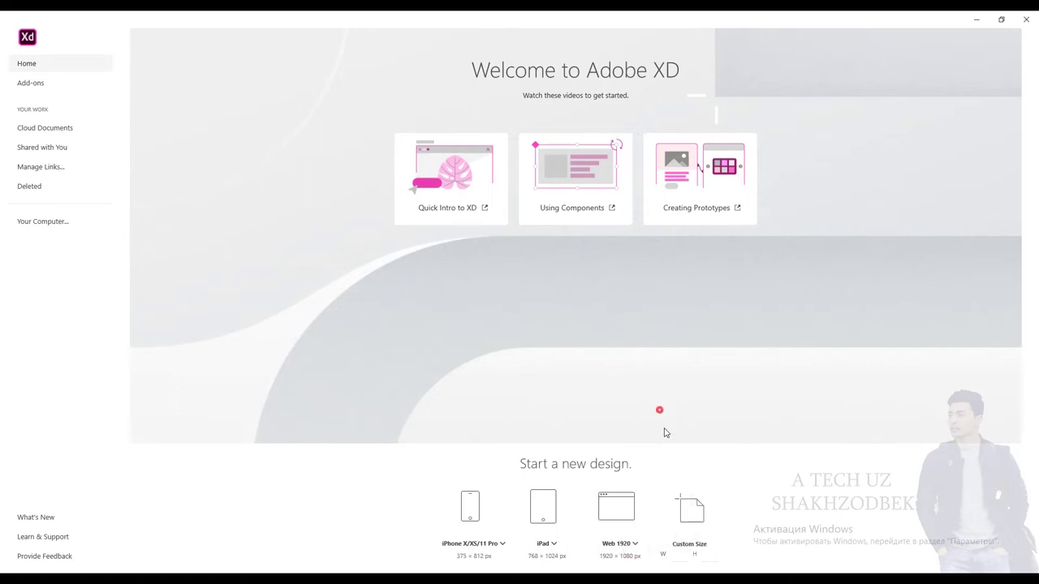
pyautogui.click(678, 556)
pyautogui.write('500')
pyautogui.press('BackSpace')
pyautogui.press('BackSpace')
pyautogui.press('BackSpace')
# Open Add-ons and scroll through the Plugins catalogue.
pyautogui.click(24, 88)
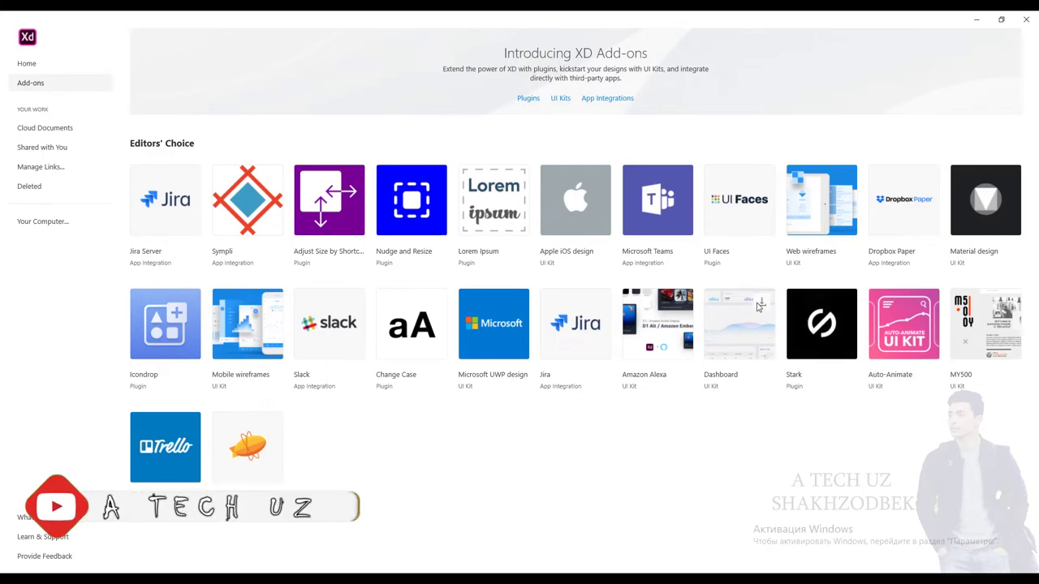
pyautogui.click(527, 99)
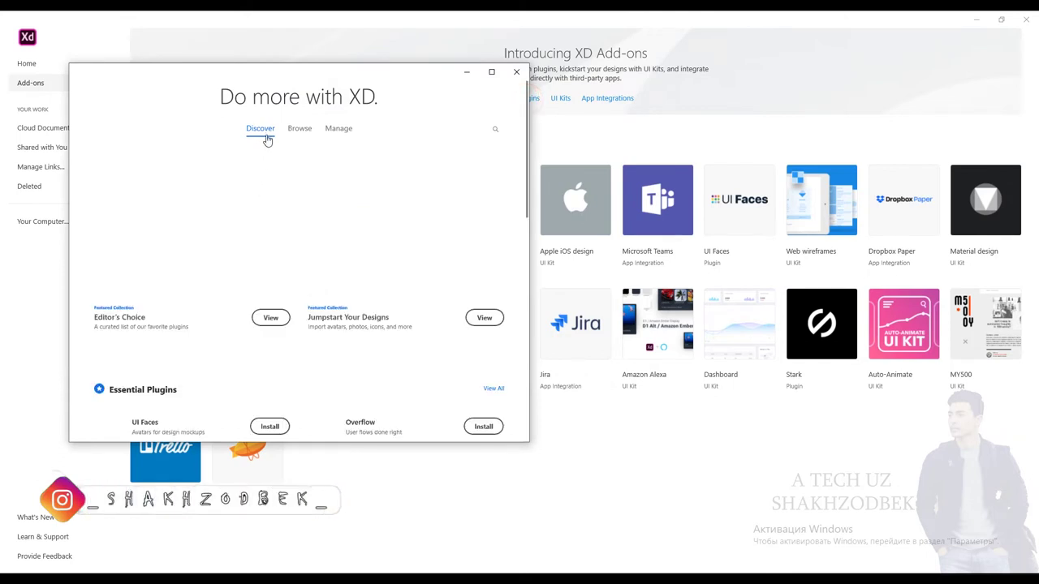
pyautogui.scroll(-2, 347, 247)
pyautogui.scroll(-2, 347, 249)
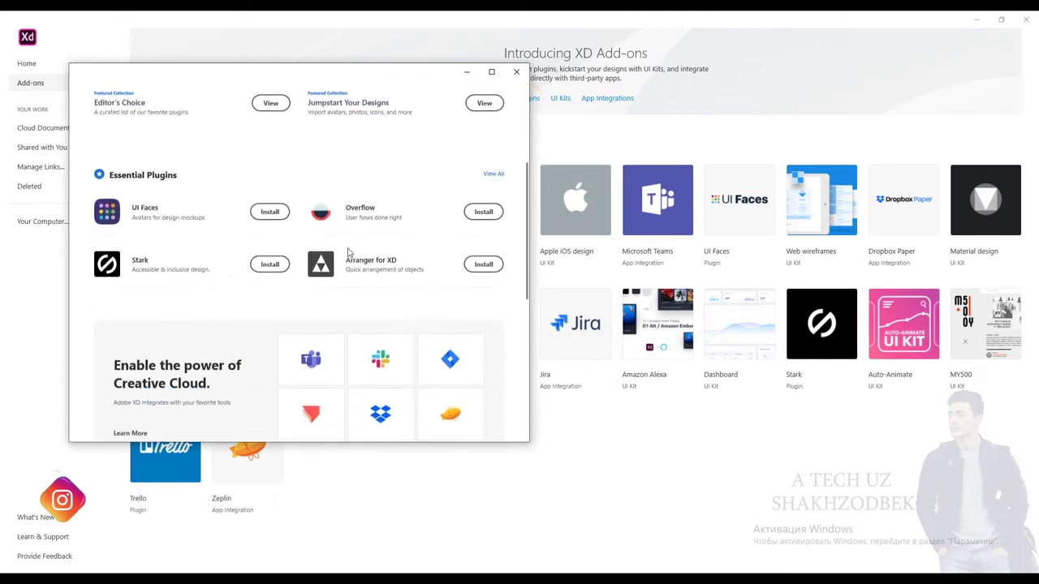
pyautogui.scroll(1, 349, 251)
pyautogui.scroll(2, 422, 268)
pyautogui.scroll(-2, 378, 268)
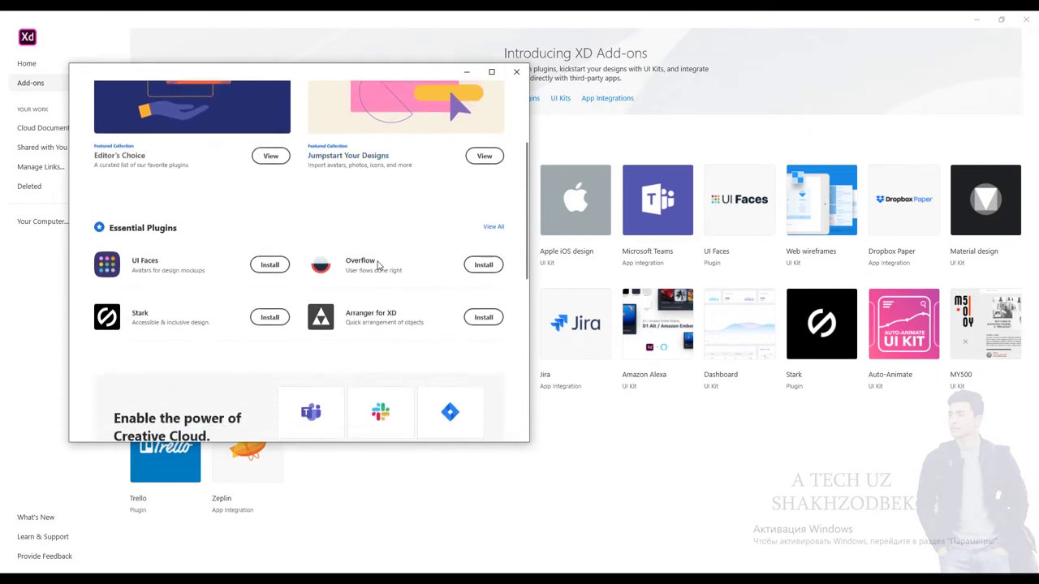
pyautogui.scroll(4, 422, 162)
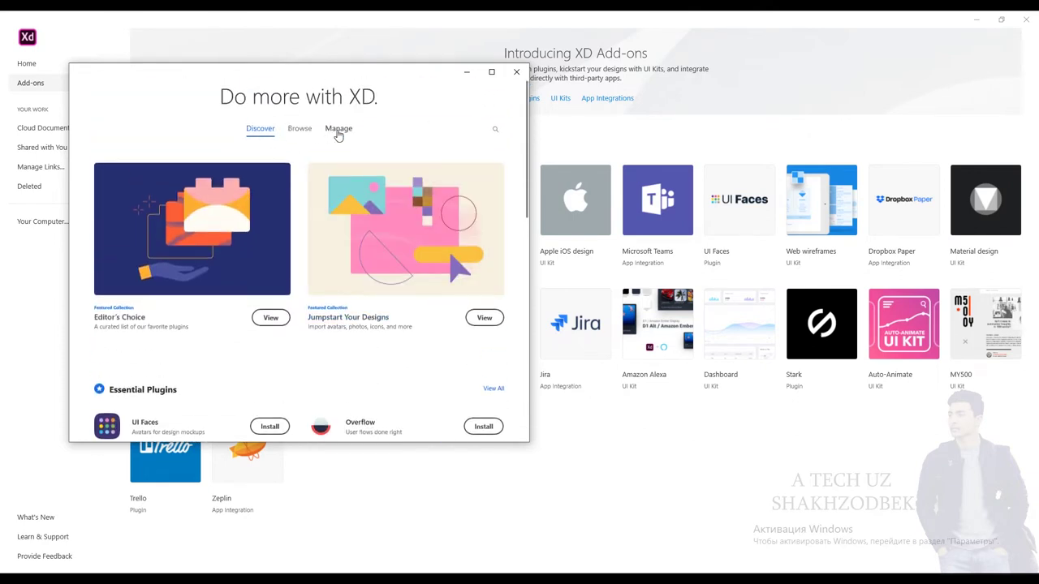
# Check the Manage and Browse plugin tabs, close the dialog, and go to Cloud Documents.
pyautogui.click(336, 130)
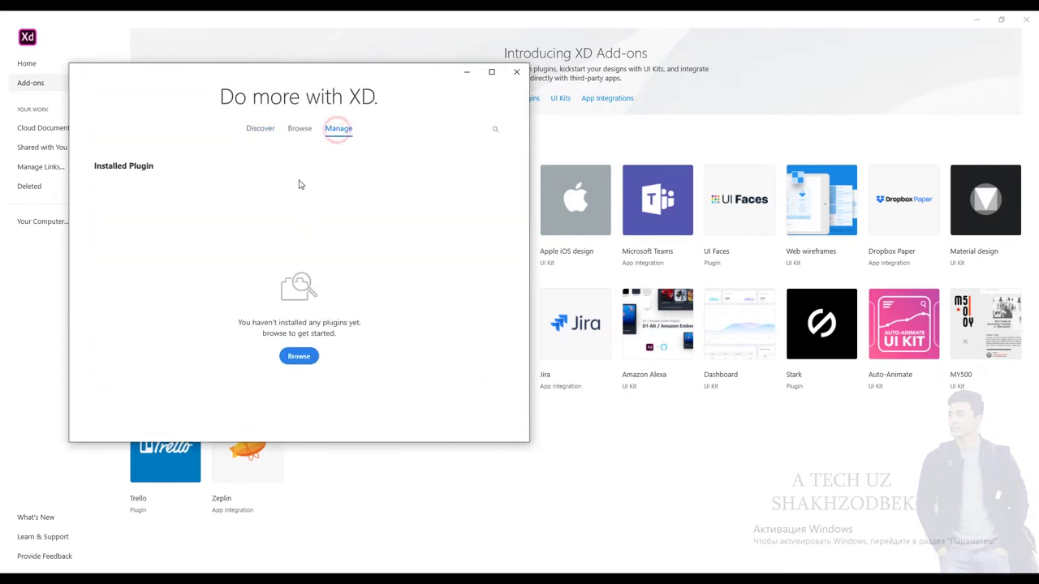
pyautogui.click(299, 128)
pyautogui.click(252, 190)
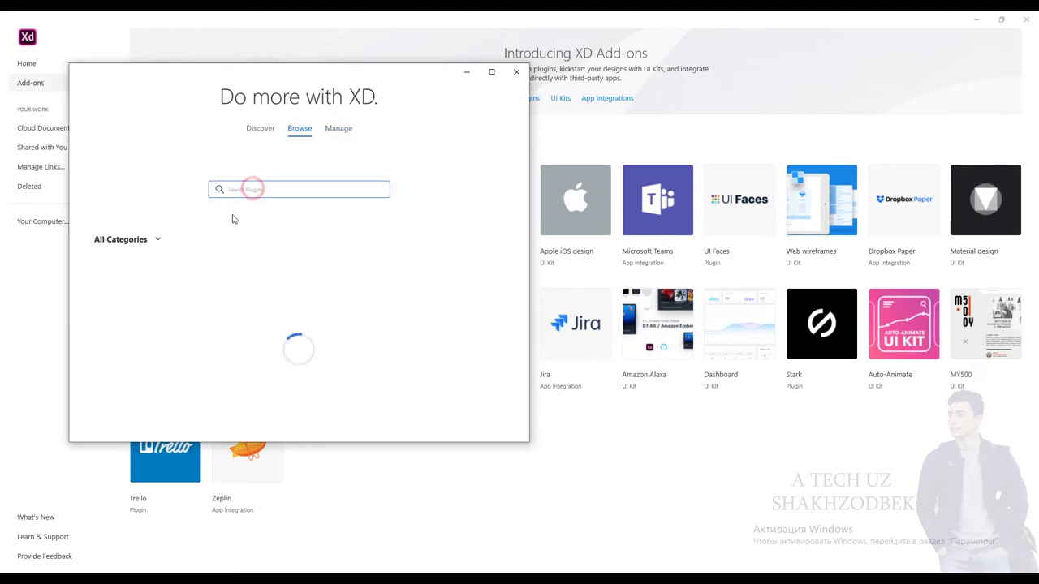
pyautogui.click(517, 77)
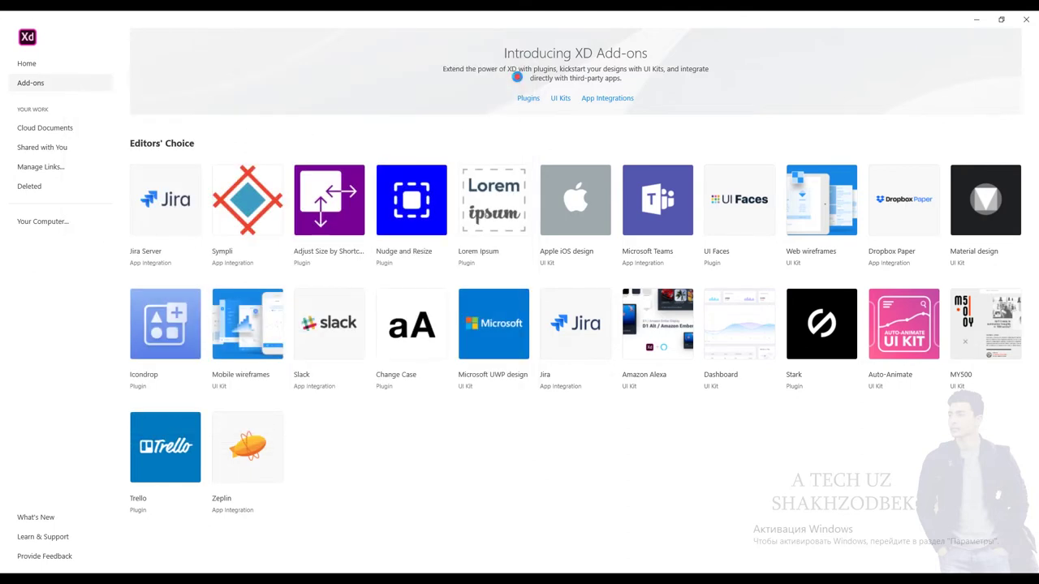
pyautogui.click(36, 129)
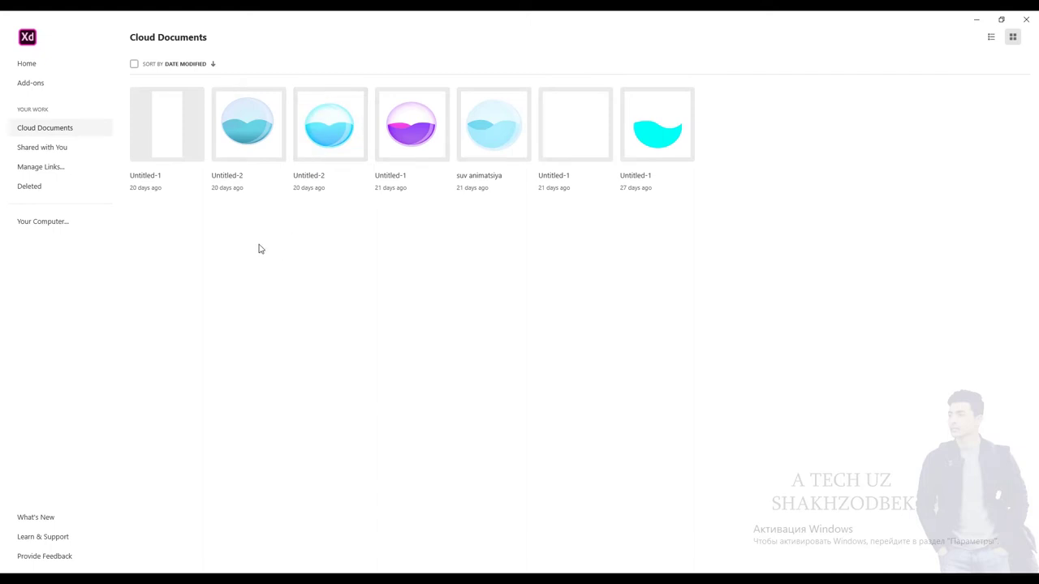
# View the Shared with You and Deleted pages, opening and cancelling the local file dialog twice.
pyautogui.click(59, 150)
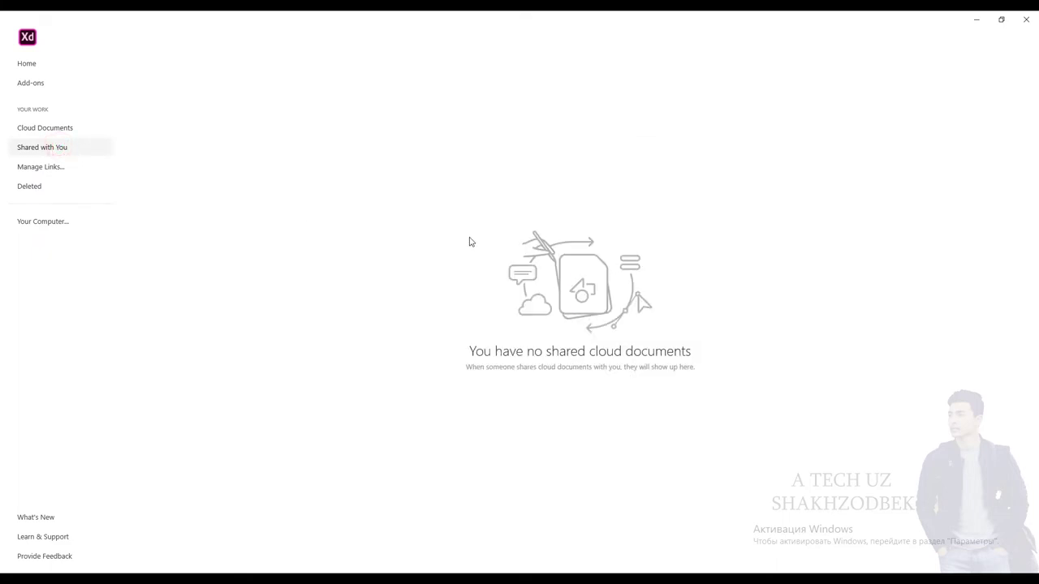
pyautogui.click(38, 187)
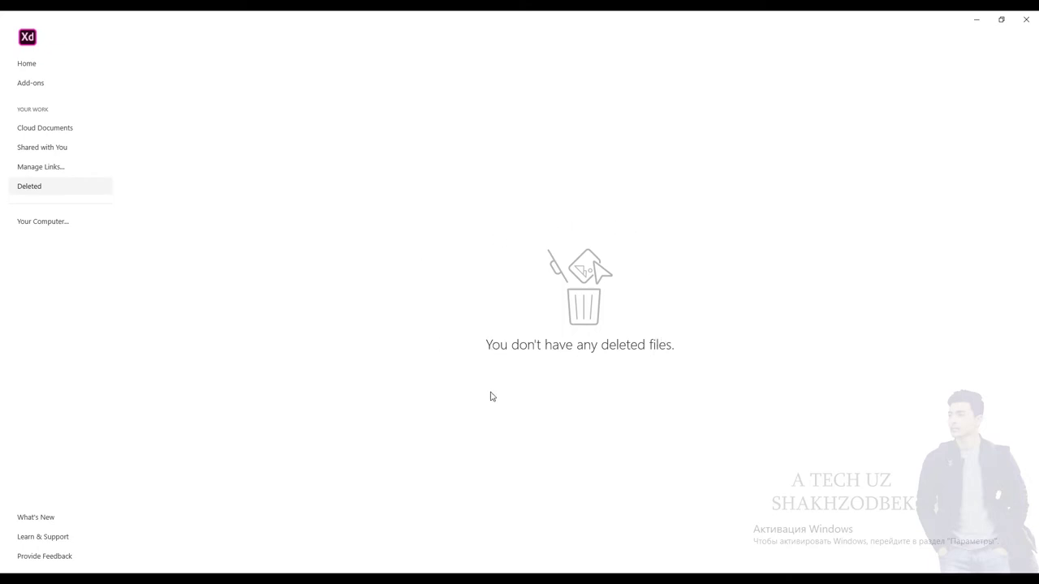
pyautogui.click(33, 231)
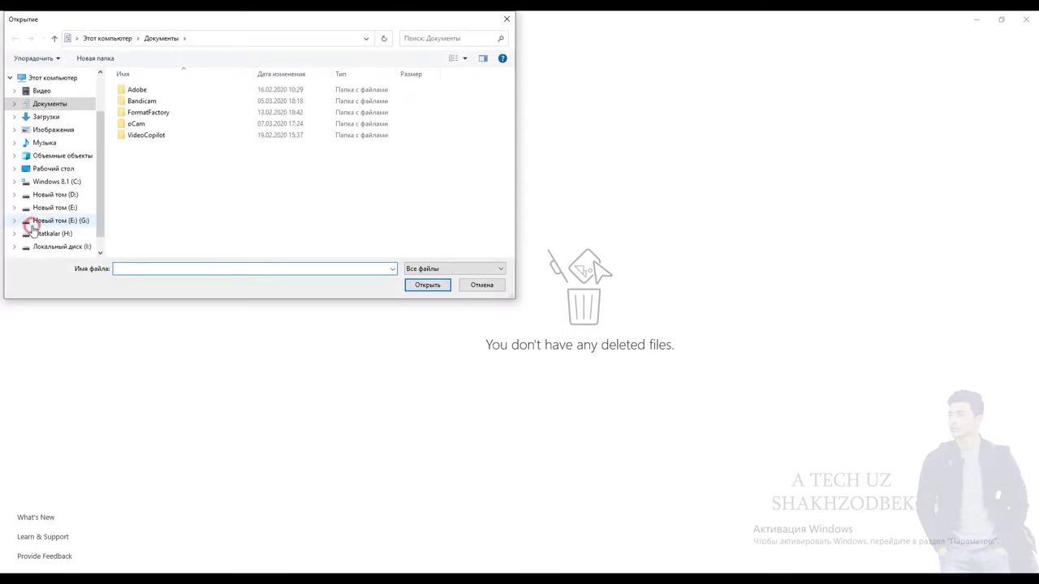
pyautogui.click(506, 20)
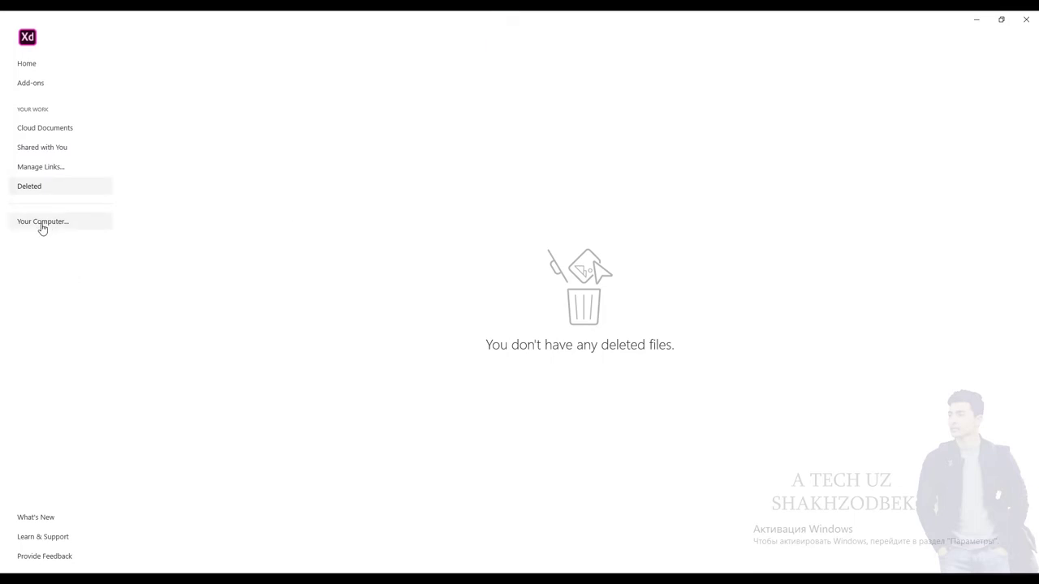
pyautogui.click(43, 227)
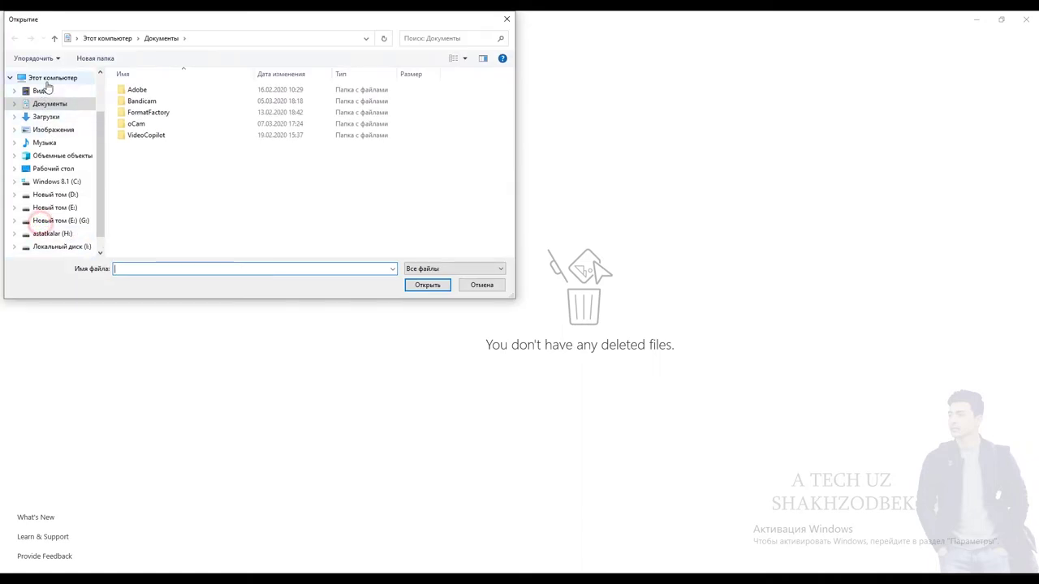
pyautogui.moveTo(100, 117); pyautogui.dragTo(103, 157)
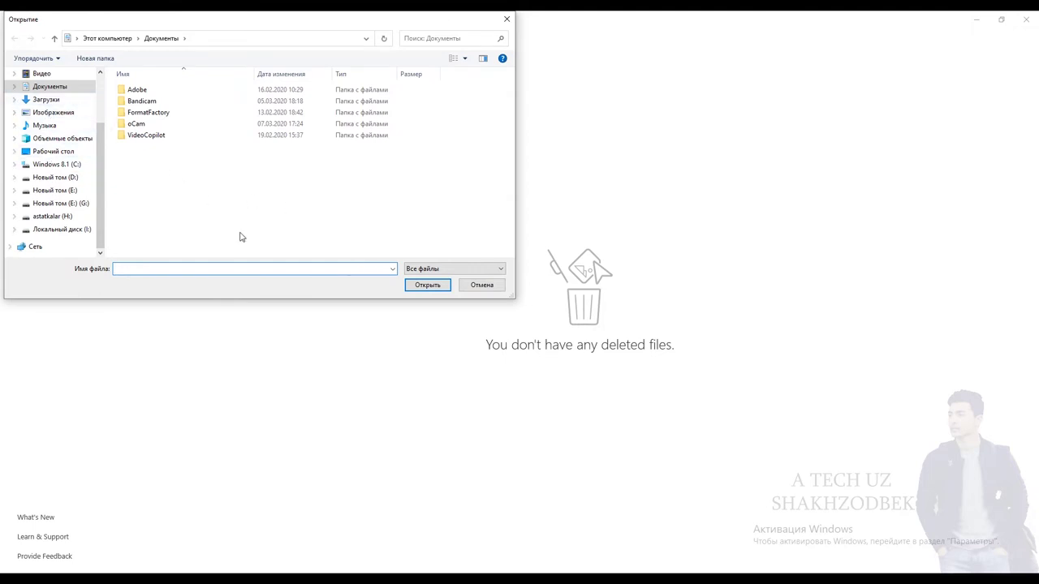
pyautogui.click(479, 286)
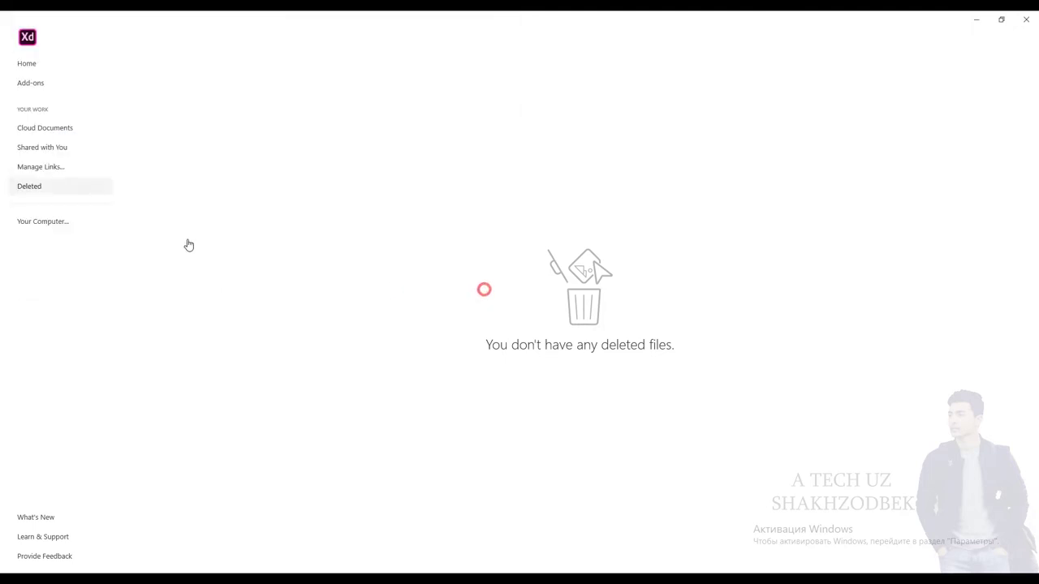
pyautogui.click(31, 70)
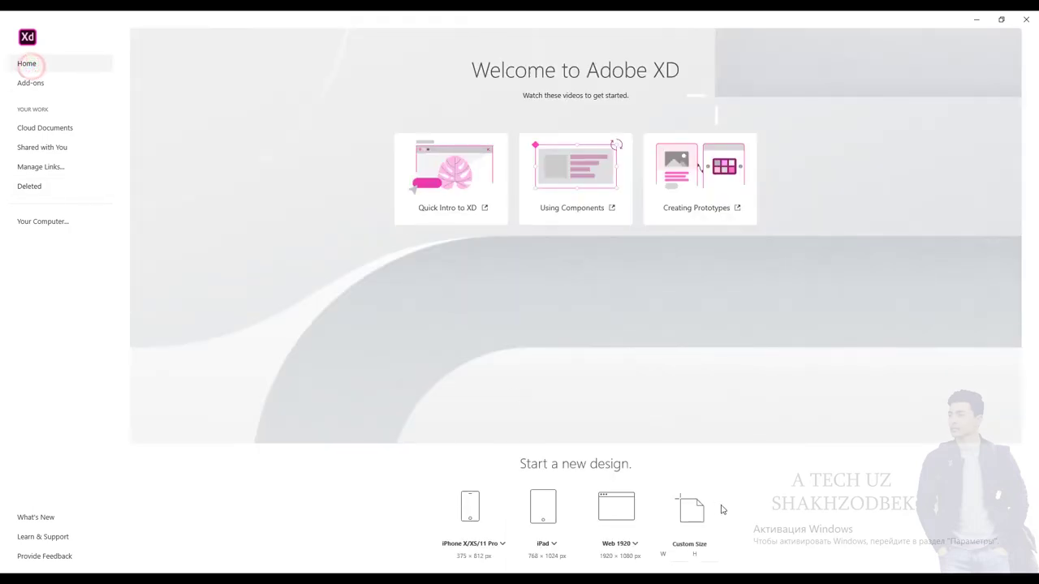
pyautogui.click(634, 546)
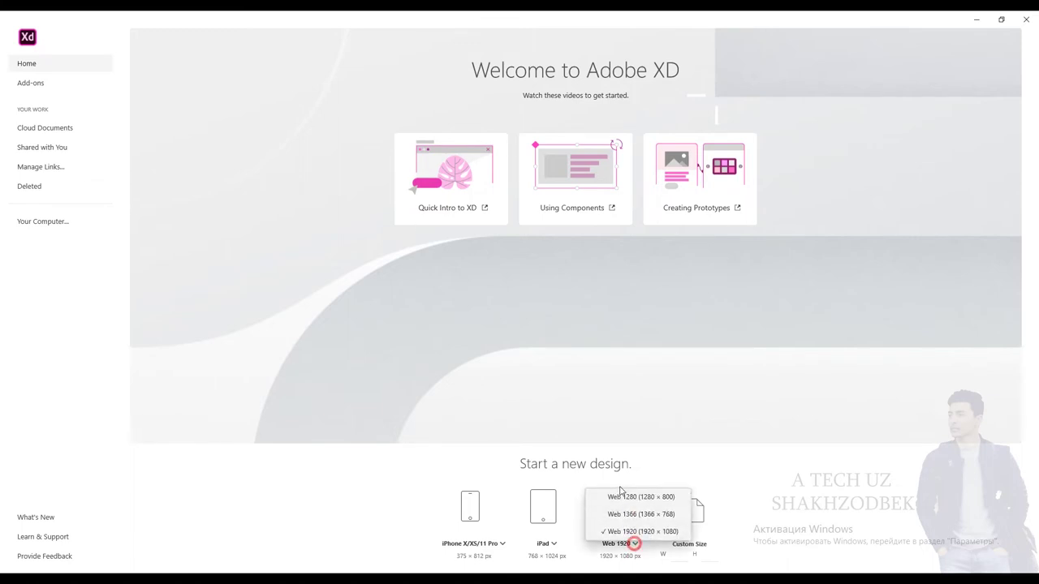
pyautogui.click(637, 532)
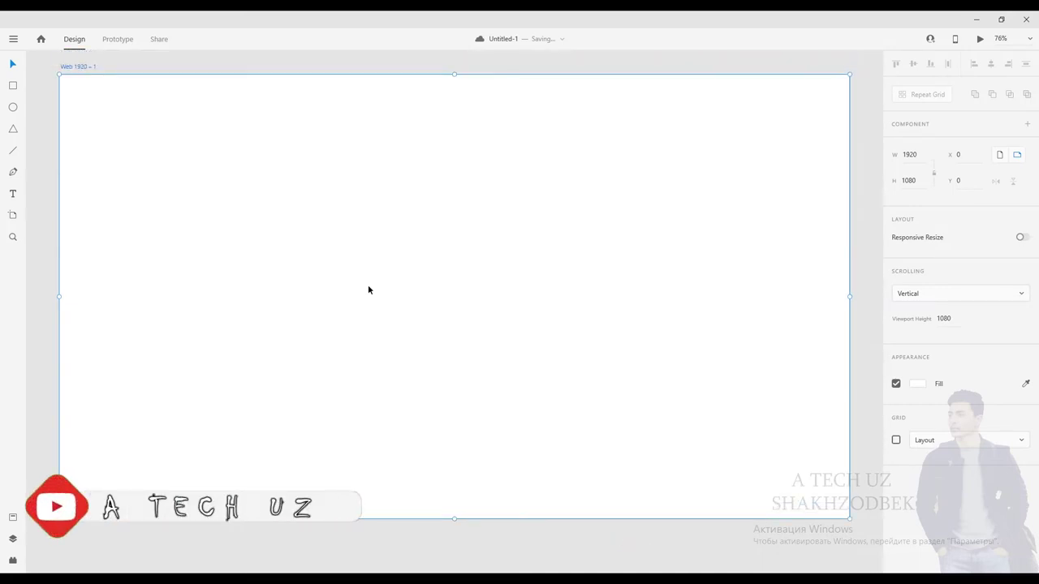
pyautogui.scroll(-2, 368, 290)
pyautogui.scroll(-2, 368, 289)
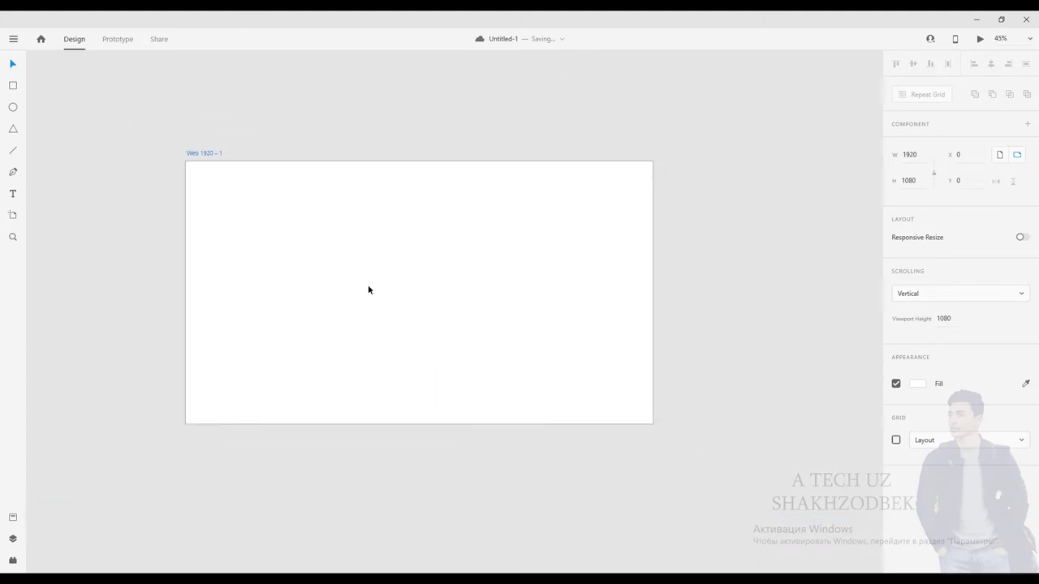
pyautogui.scroll(2, 305, 231)
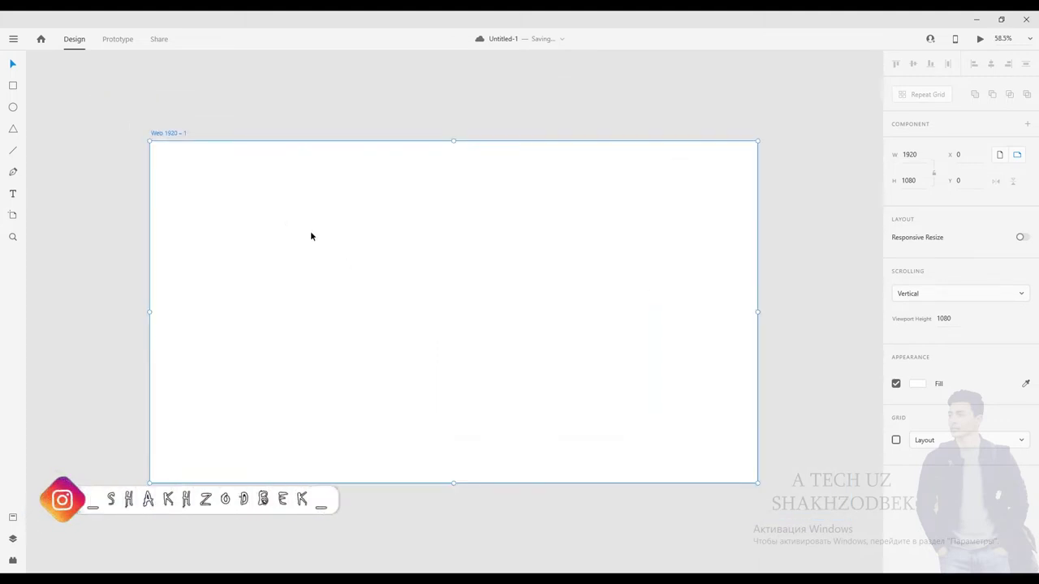
pyautogui.scroll(2, 387, 264)
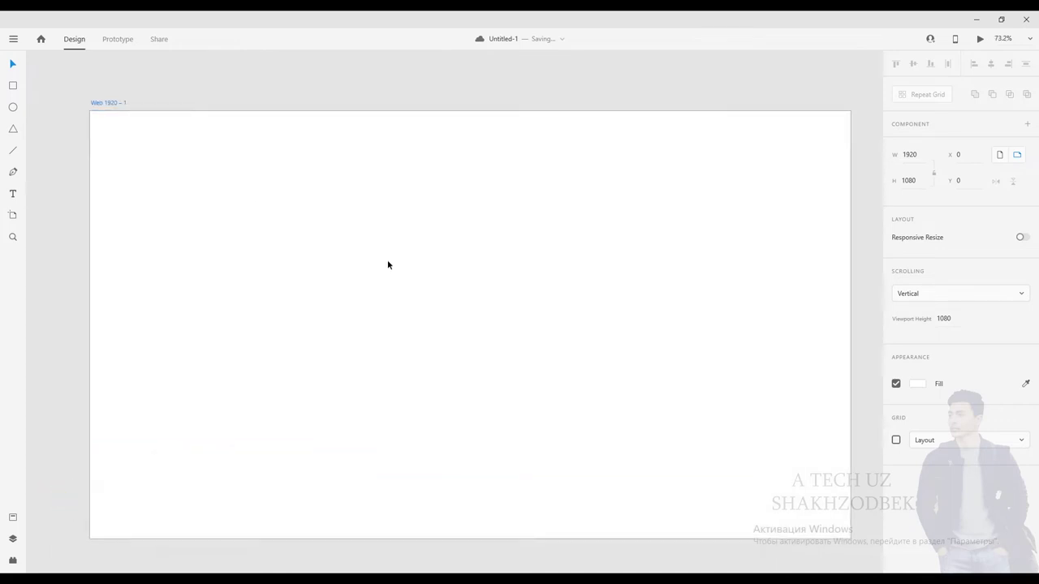
pyautogui.scroll(-2, 388, 264)
pyautogui.scroll(1, 388, 266)
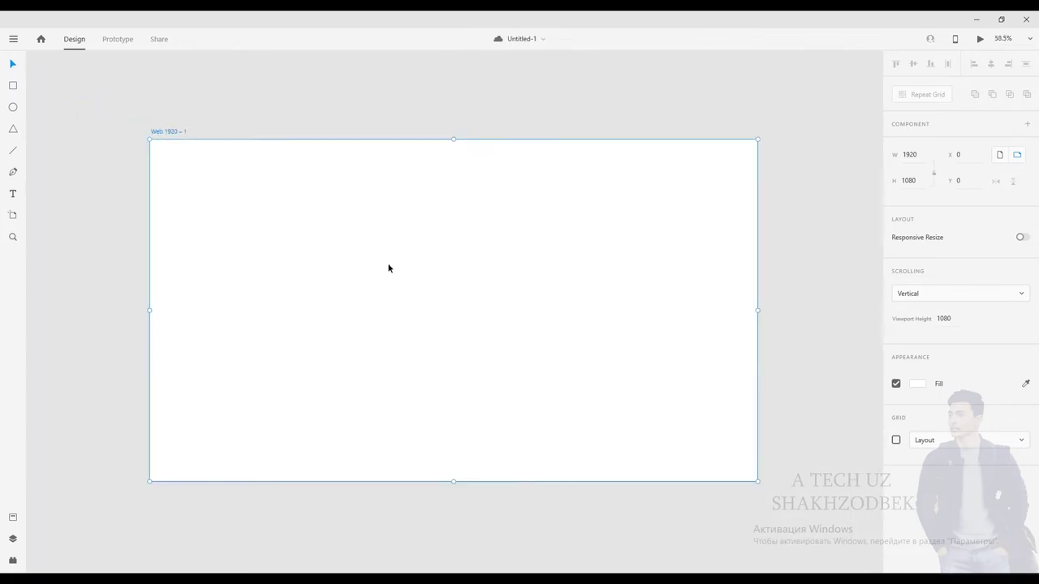
pyautogui.scroll(-4, 807, 278)
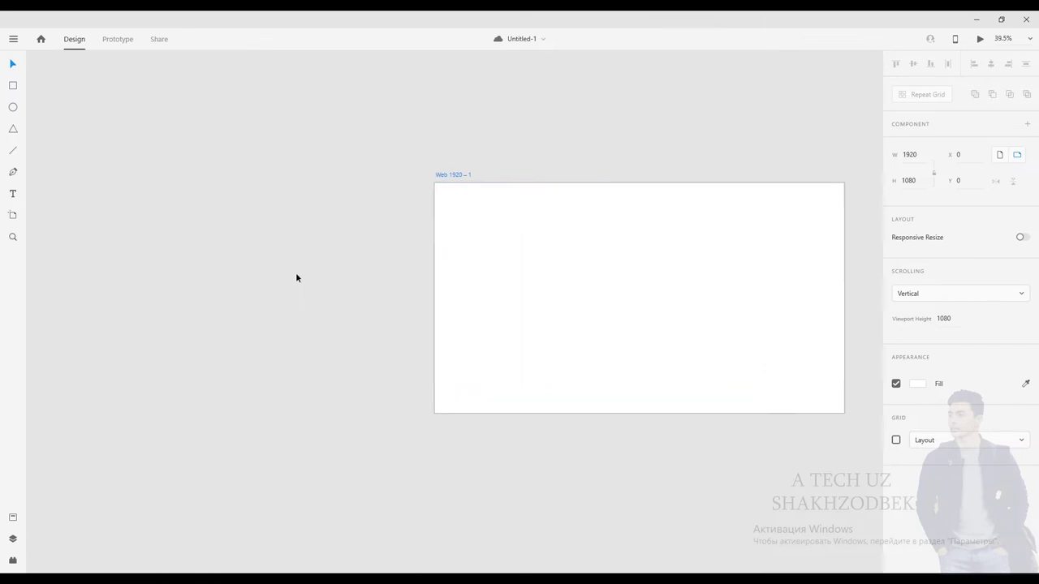
pyautogui.scroll(-4, 297, 272)
pyautogui.hotkey('ctrl', '0')
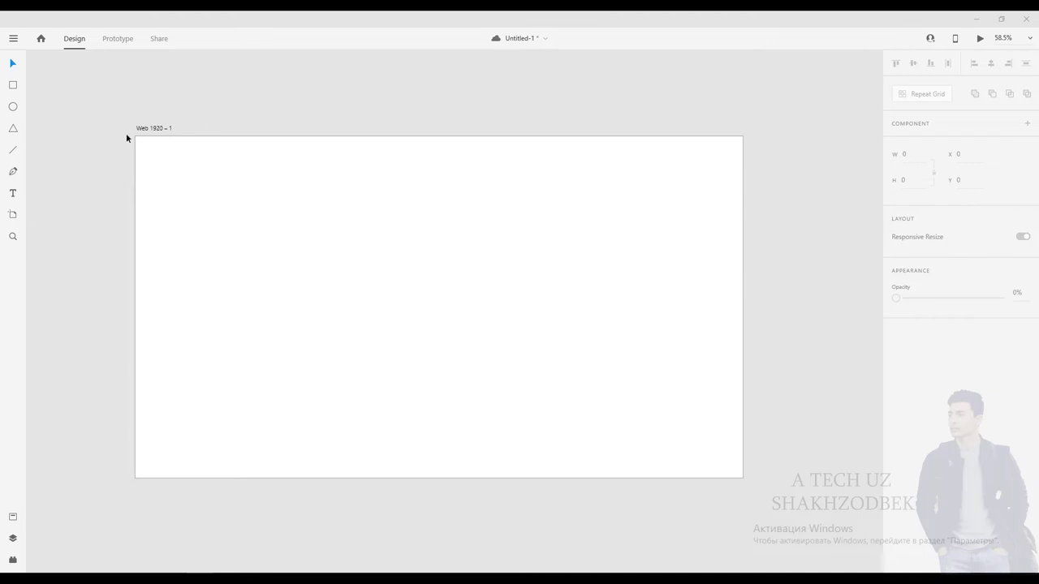
# Save Untitled-1, visit Prototype and Share modes, then return to Design with the Select tool.
pyautogui.hotkey('ctrl', 's')
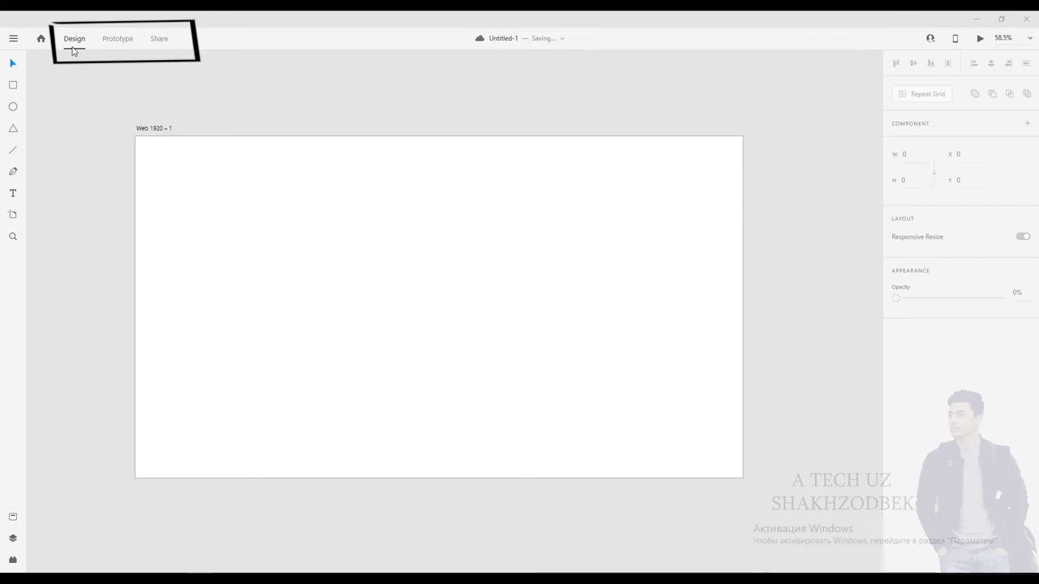
pyautogui.click(118, 42)
pyautogui.click(160, 40)
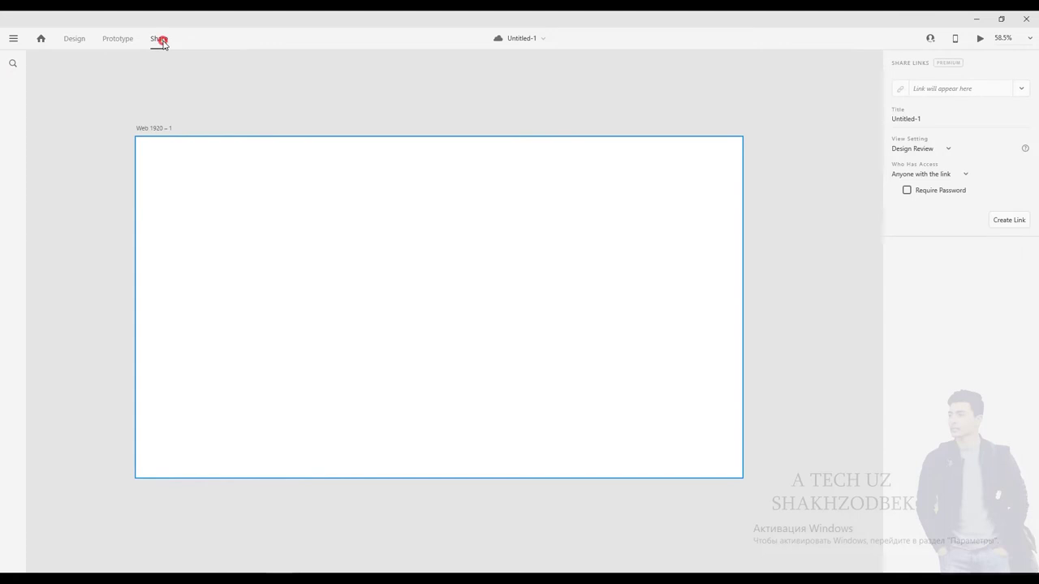
pyautogui.click(71, 43)
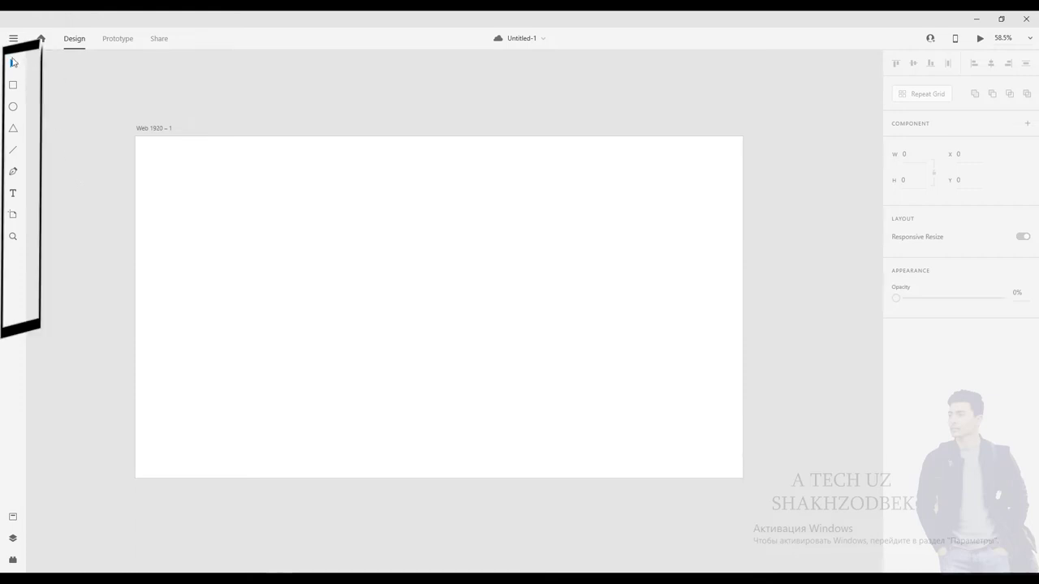
pyautogui.click(12, 61)
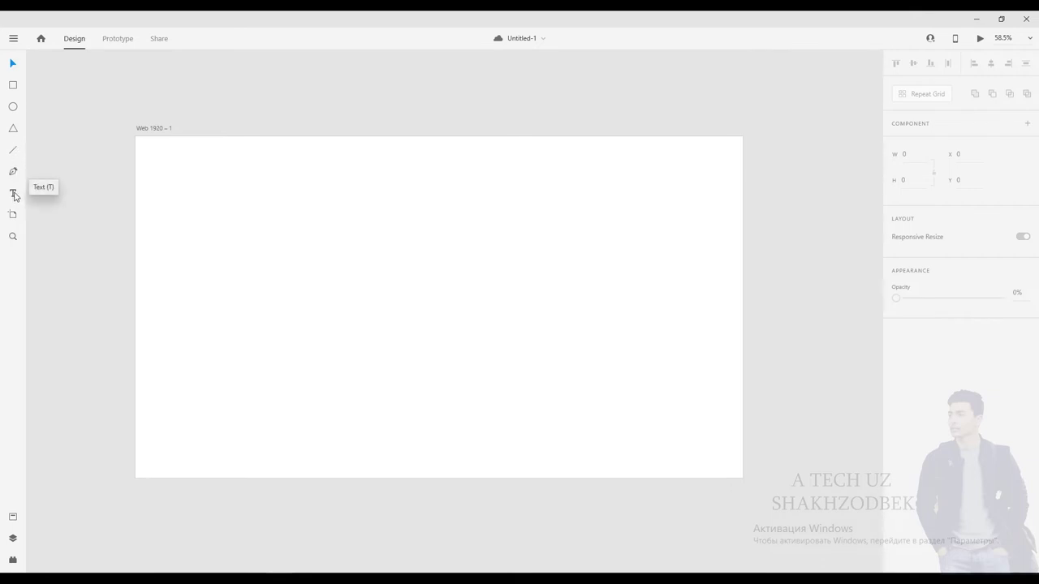
pyautogui.click(206, 166)
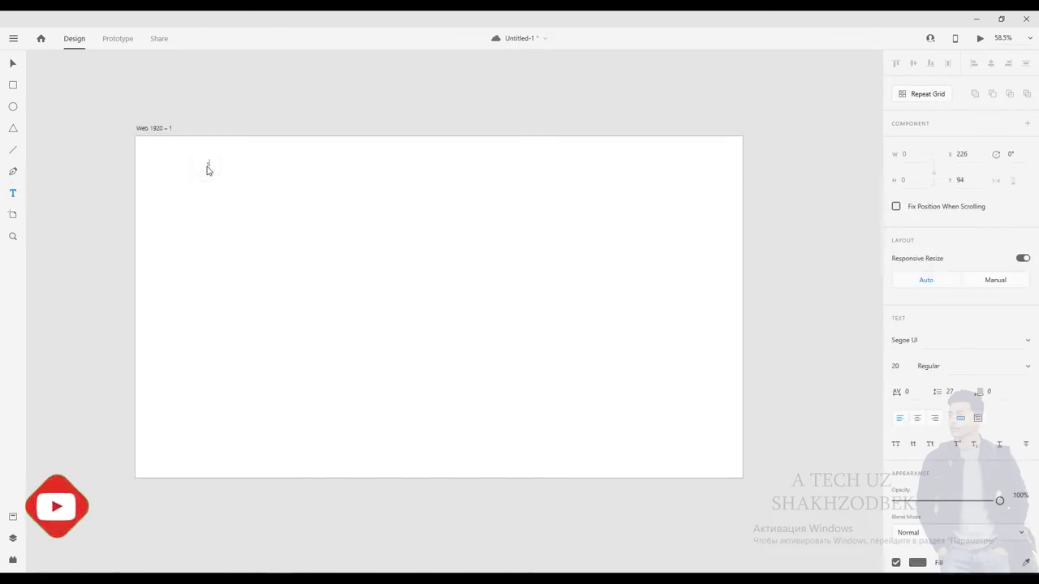
pyautogui.write('salom')
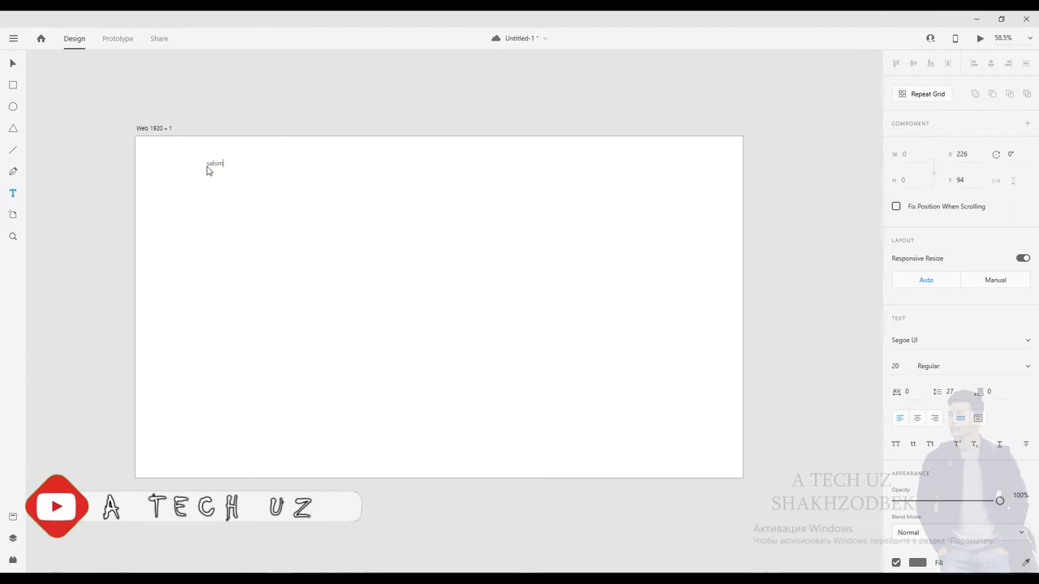
pyautogui.click(10, 65)
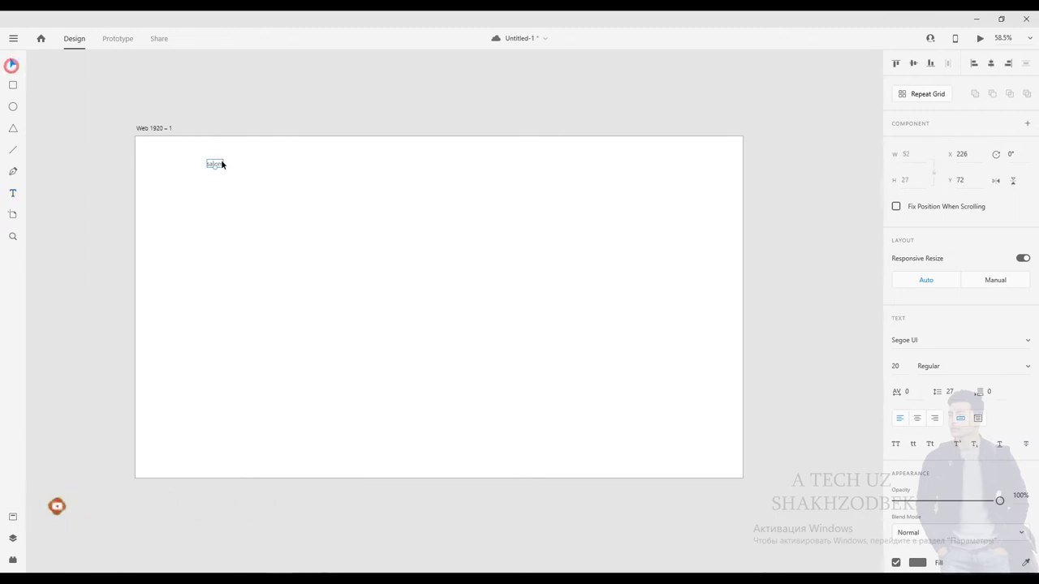
pyautogui.moveTo(216, 168); pyautogui.dragTo(225, 213)
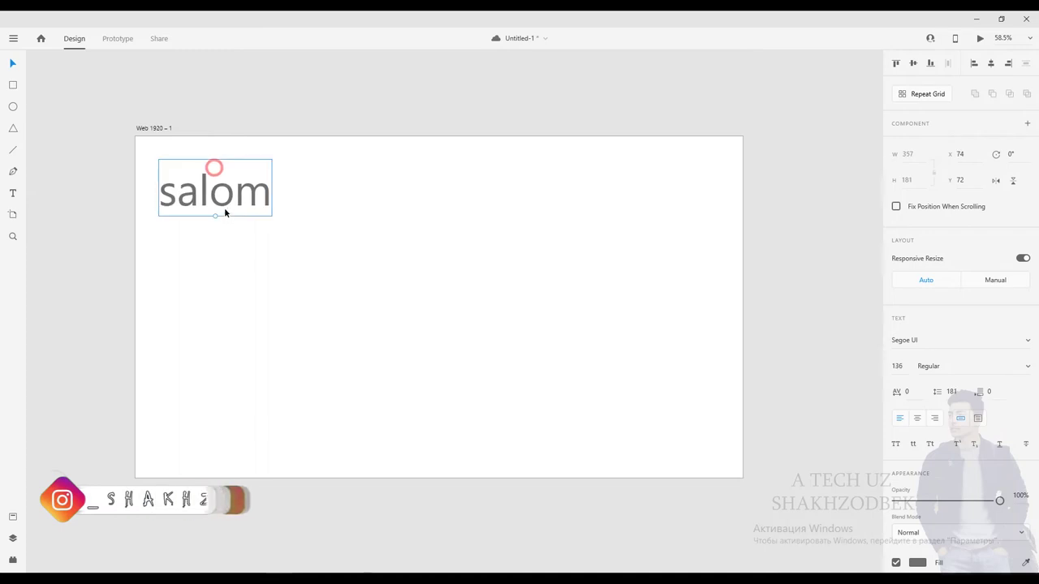
pyautogui.moveTo(224, 214); pyautogui.dragTo(225, 194)
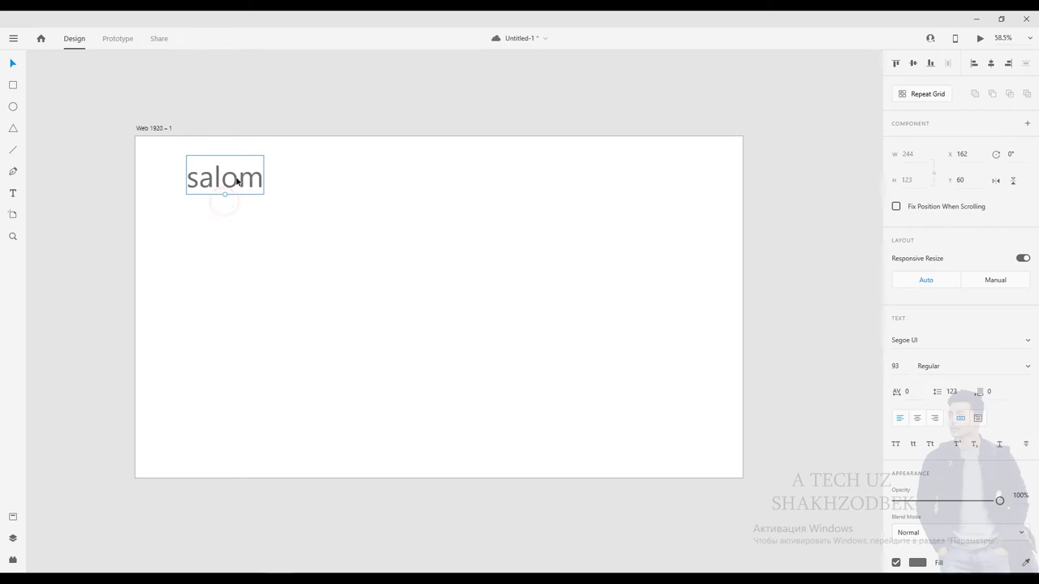
pyautogui.rightClick(233, 181)
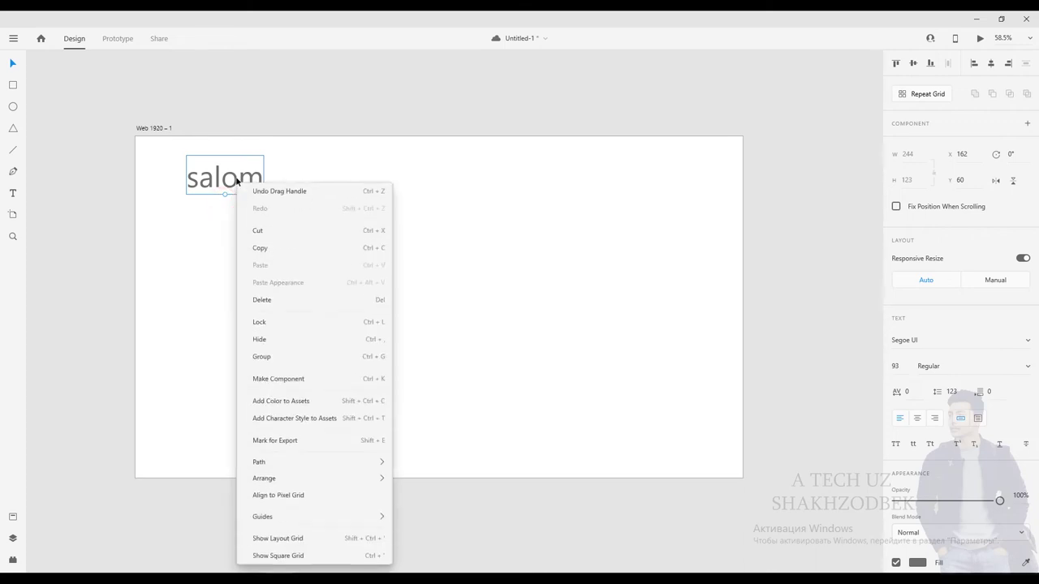
pyautogui.click(263, 298)
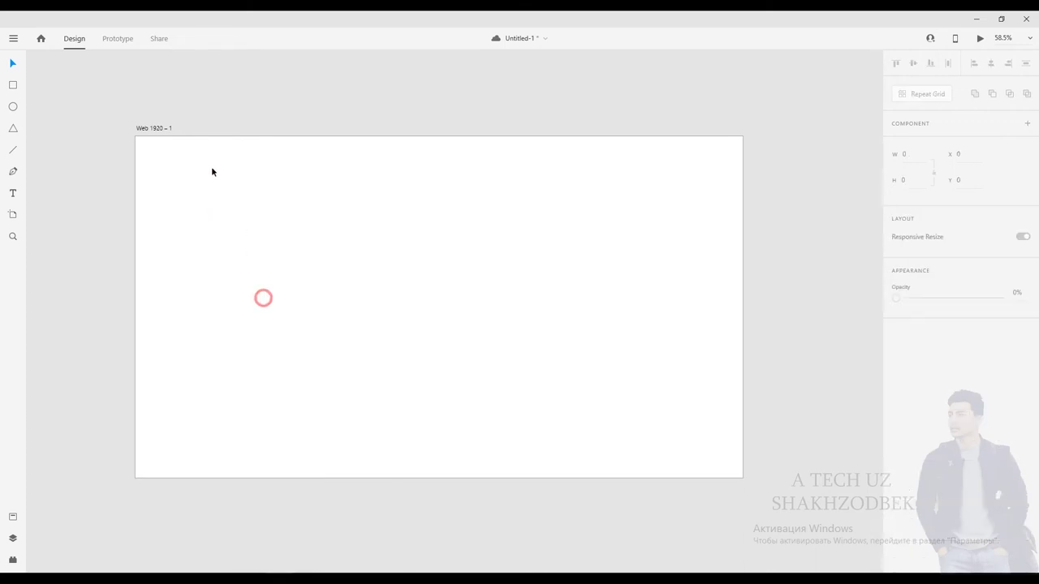
pyautogui.click(14, 170)
pyautogui.click(222, 180)
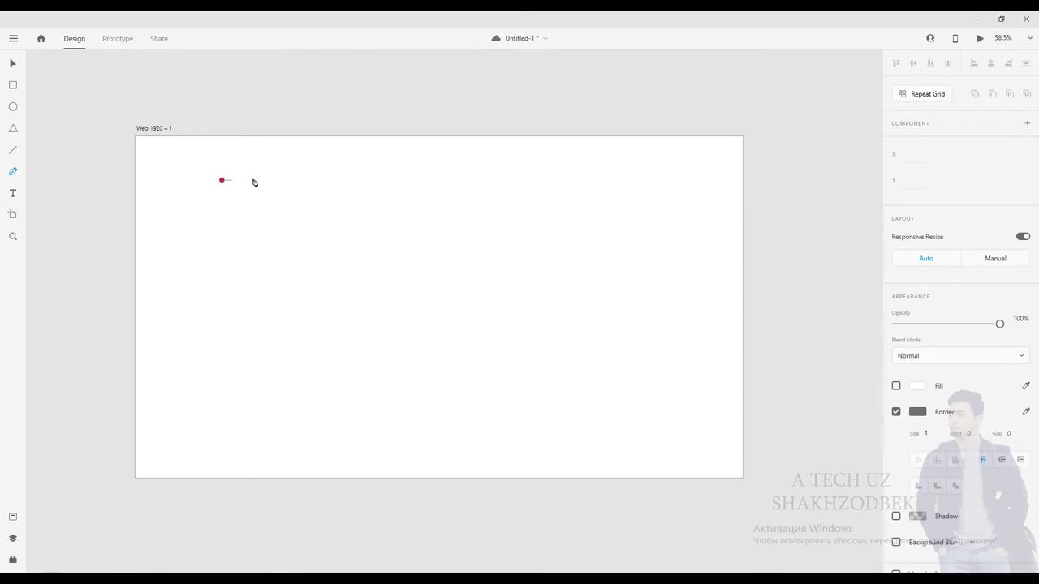
pyautogui.moveTo(355, 163)
pyautogui.mouseDown()
pyautogui.moveTo(458, 184)
pyautogui.moveTo(436, 190)
pyautogui.mouseUp()
pyautogui.click(386, 285)
pyautogui.moveTo(216, 298); pyautogui.dragTo(165, 214)
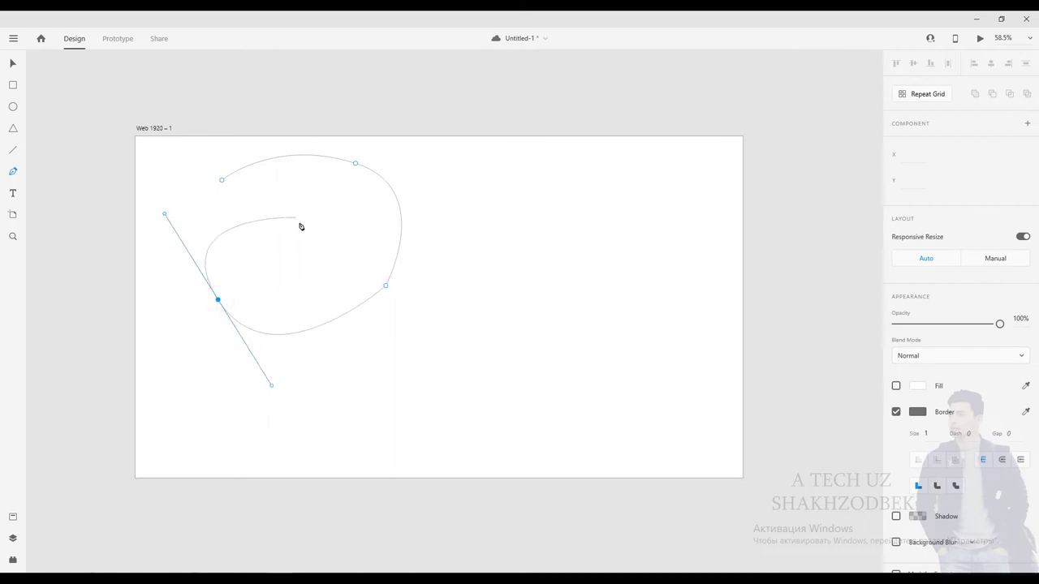
pyautogui.moveTo(289, 291); pyautogui.dragTo(341, 276)
pyautogui.click(352, 251)
pyautogui.click(299, 250)
pyautogui.click(218, 242)
pyautogui.click(176, 267)
pyautogui.click(248, 375)
pyautogui.moveTo(415, 328); pyautogui.dragTo(439, 287)
pyautogui.click(438, 283)
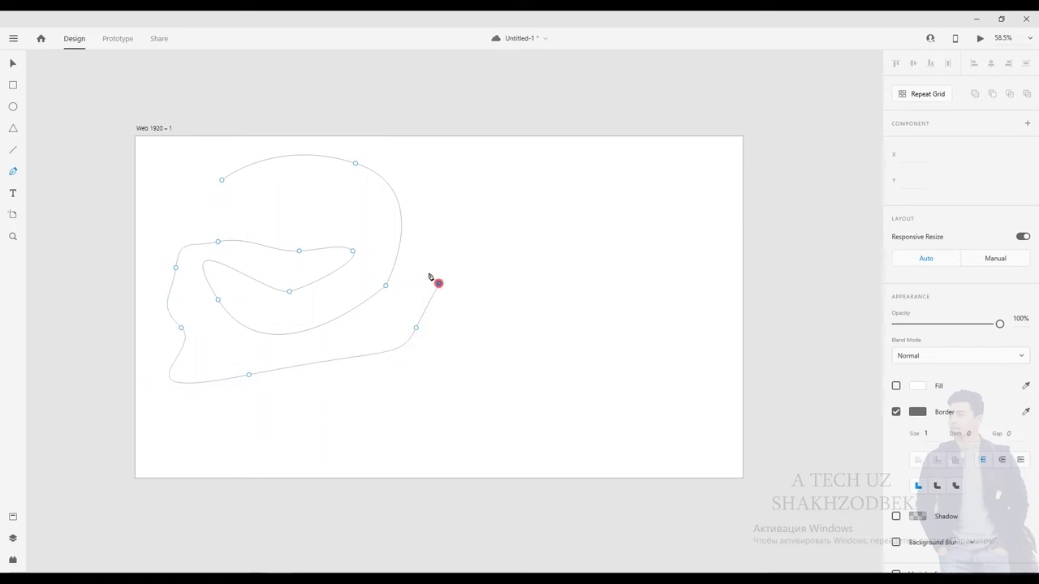
pyautogui.moveTo(222, 180); pyautogui.dragTo(242, 209)
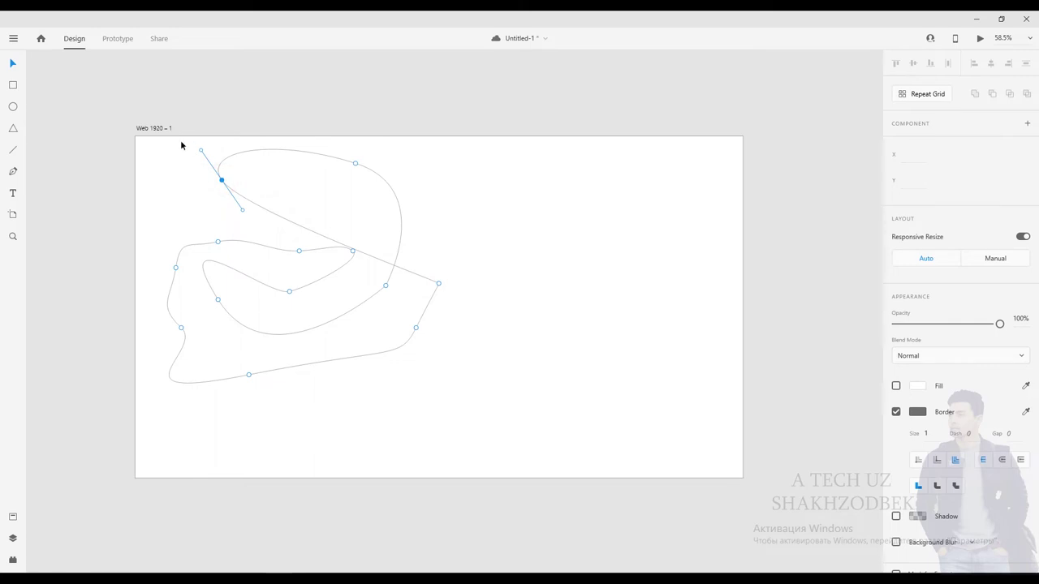
pyautogui.moveTo(153, 137); pyautogui.dragTo(466, 346)
pyautogui.rightClick(354, 255)
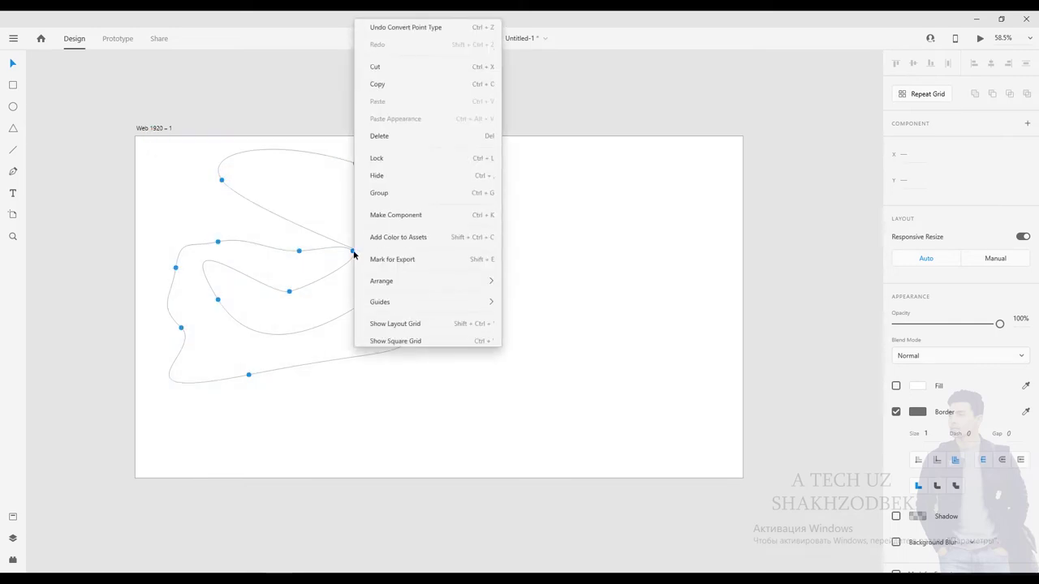
pyautogui.click(377, 133)
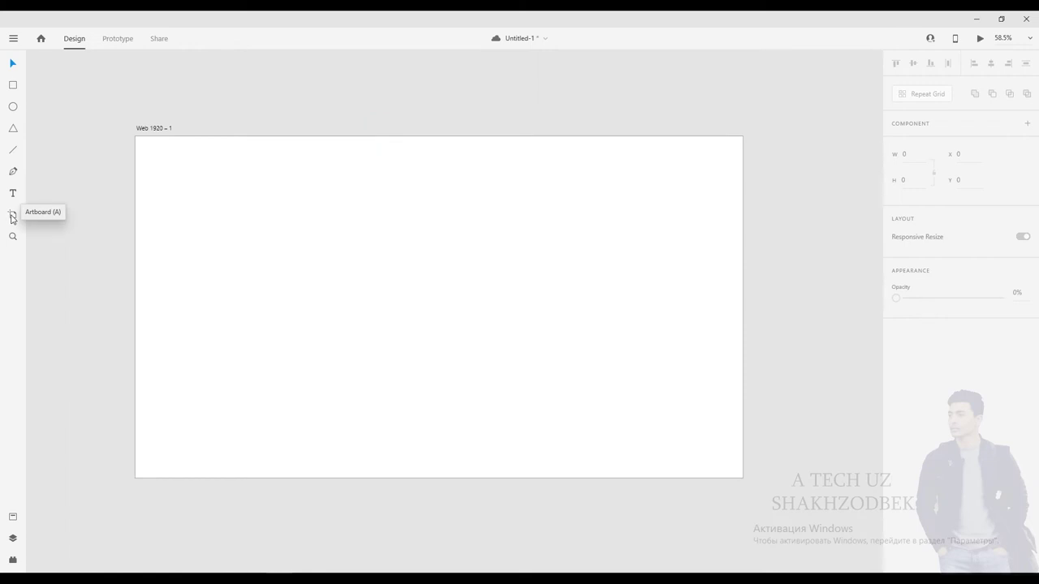
# Add an iPhone XR/XS Max/11 artboard from the Artboard tool presets.
pyautogui.click(12, 217)
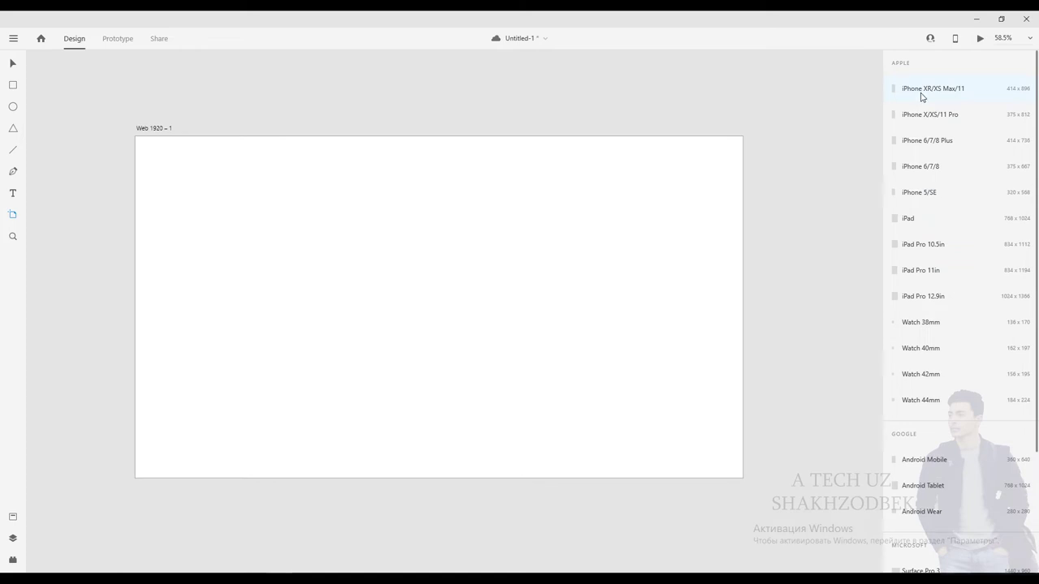
pyautogui.scroll(-3, 930, 146)
pyautogui.scroll(3, 929, 153)
pyautogui.scroll(-1, 915, 235)
pyautogui.scroll(-2, 915, 237)
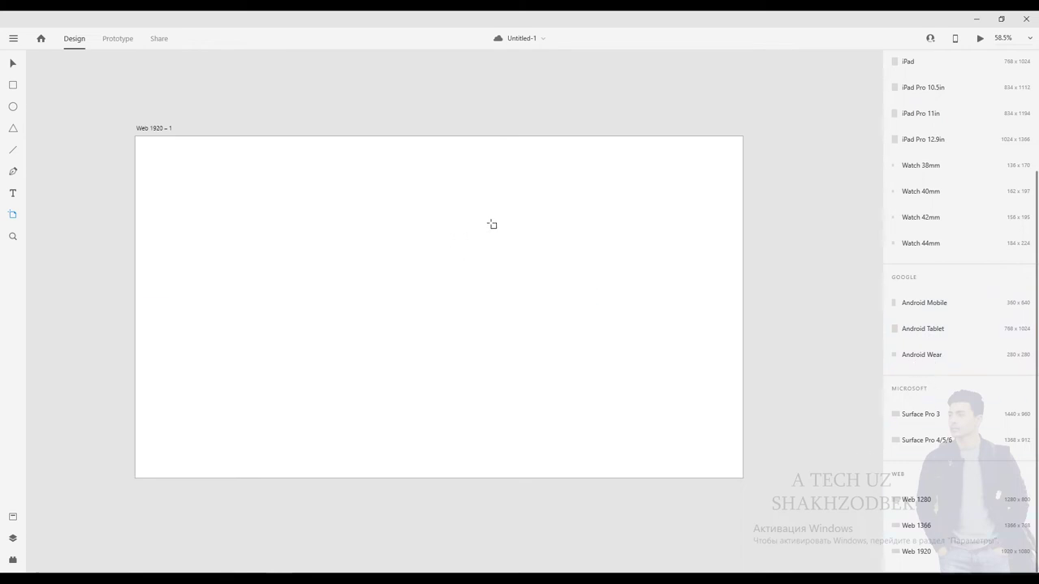
pyautogui.scroll(2, 955, 155)
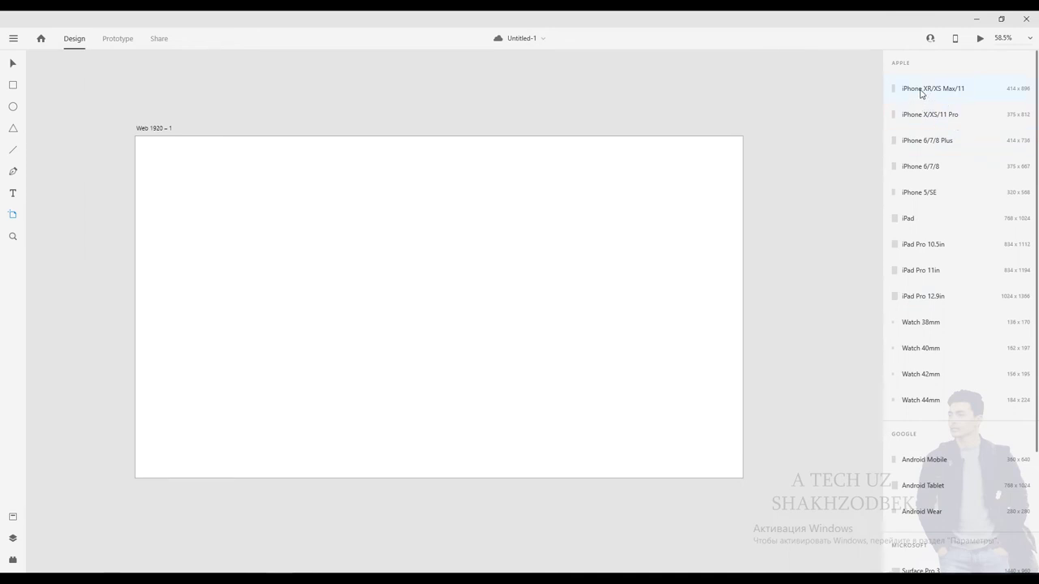
pyautogui.click(921, 89)
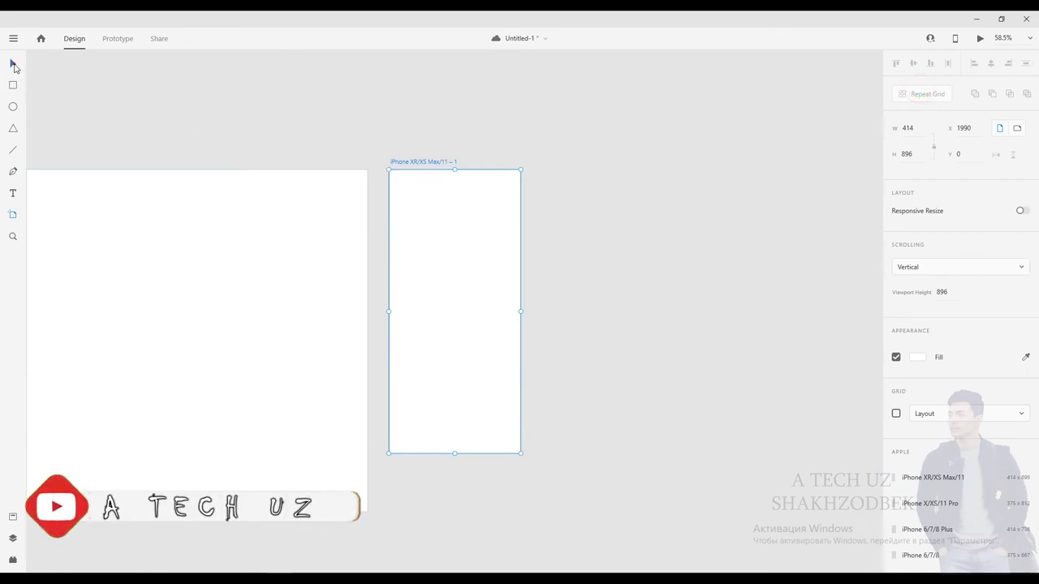
# Delete the iPhone artboard from its context menu and show the Assets panel.
pyautogui.click(13, 64)
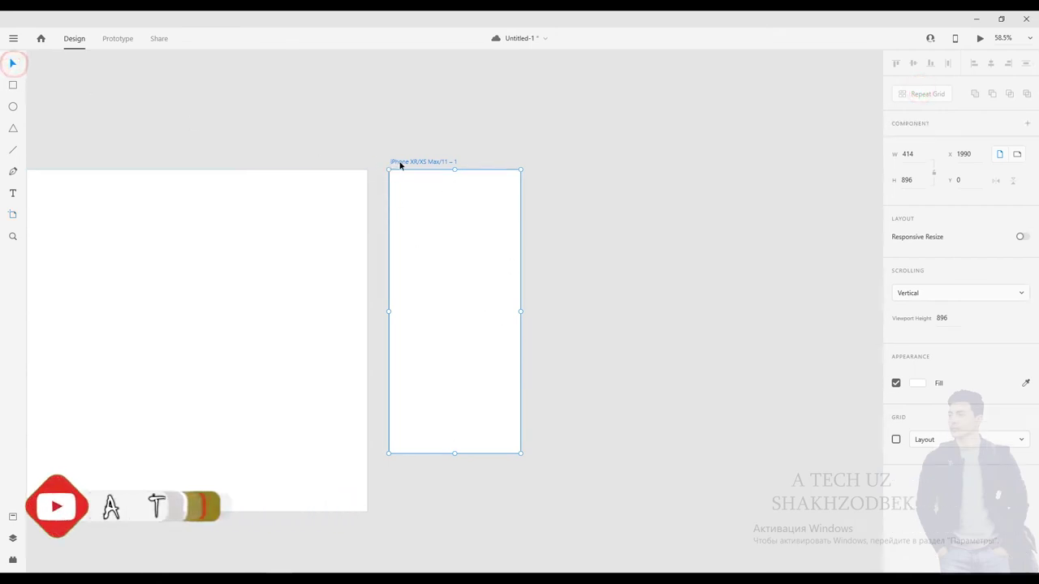
pyautogui.rightClick(400, 165)
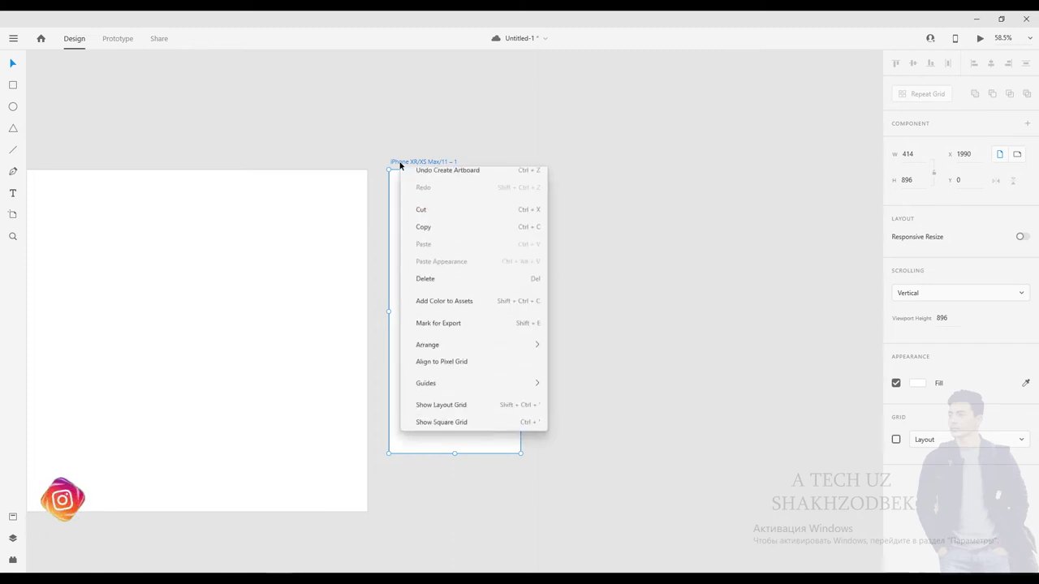
pyautogui.click(428, 278)
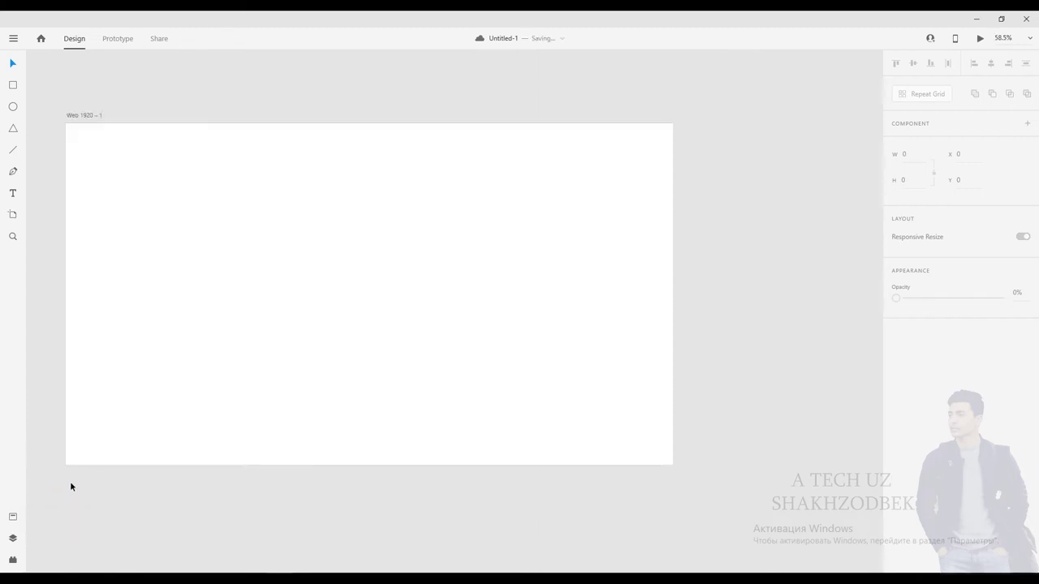
pyautogui.click(13, 517)
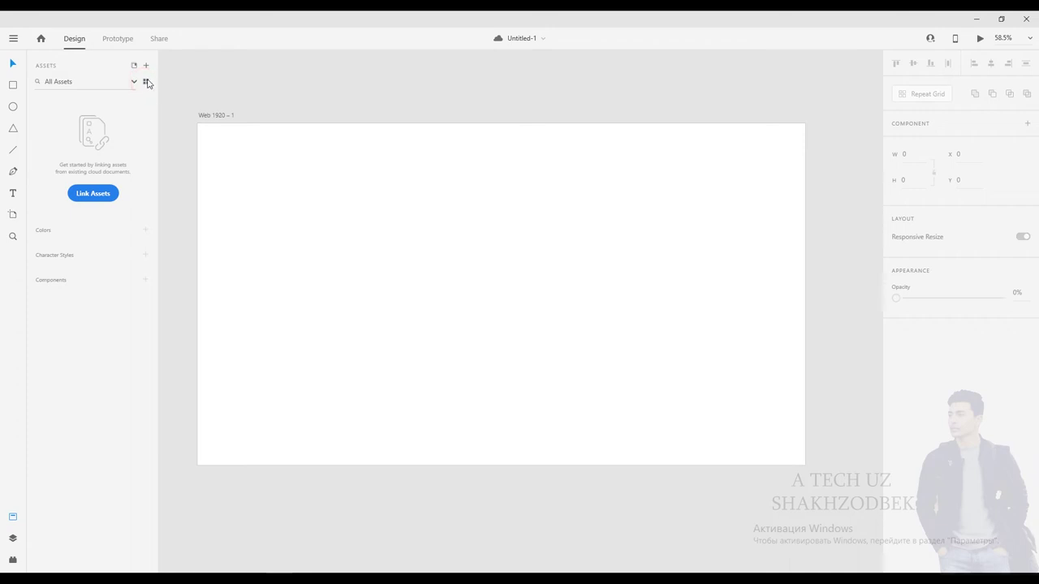
# Show the Layers list, select the Web 1920 – 1 artboard, and check the Plugins panel.
pyautogui.click(12, 536)
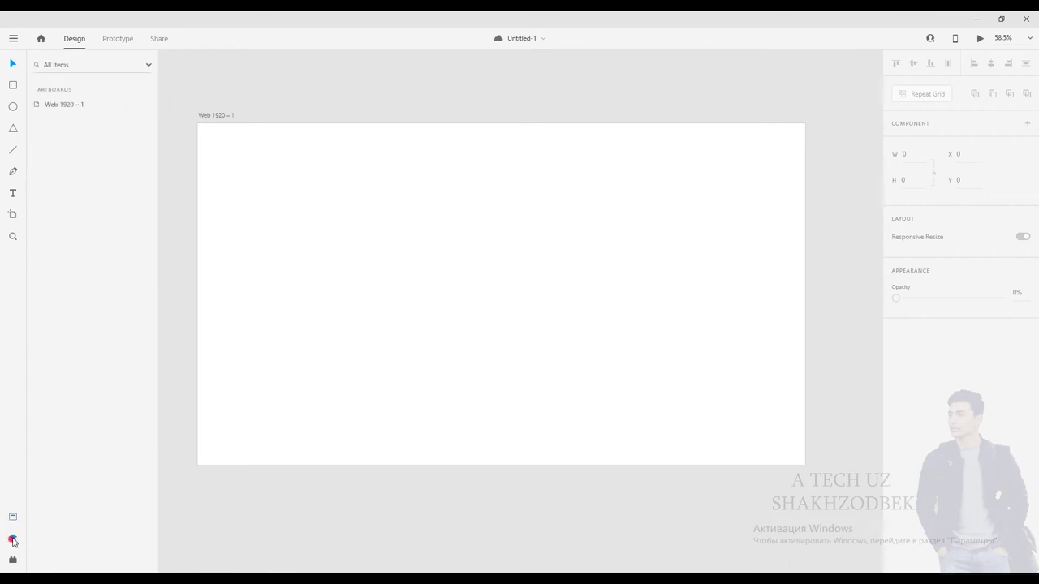
pyautogui.click(55, 103)
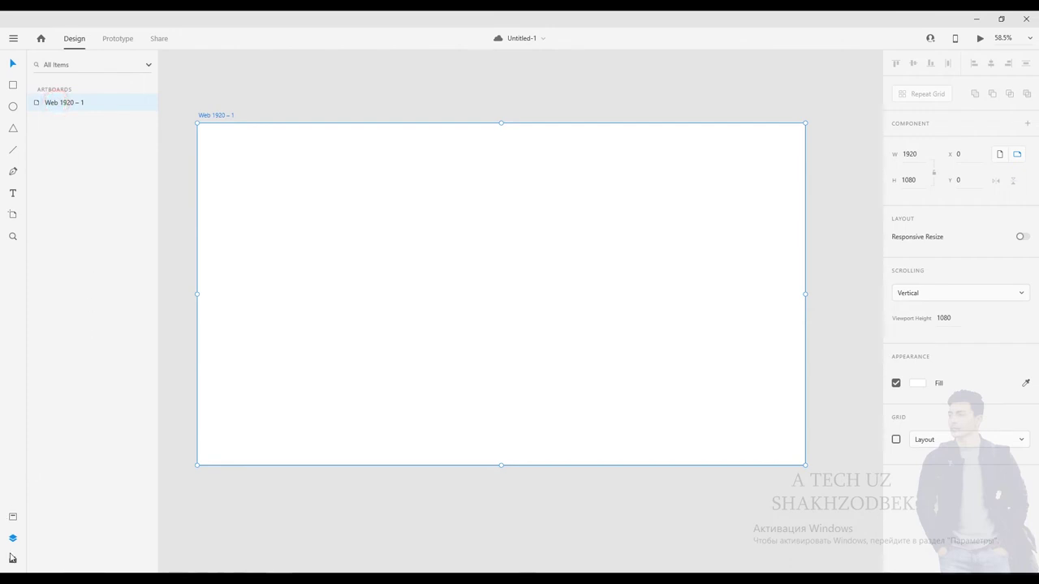
pyautogui.click(12, 559)
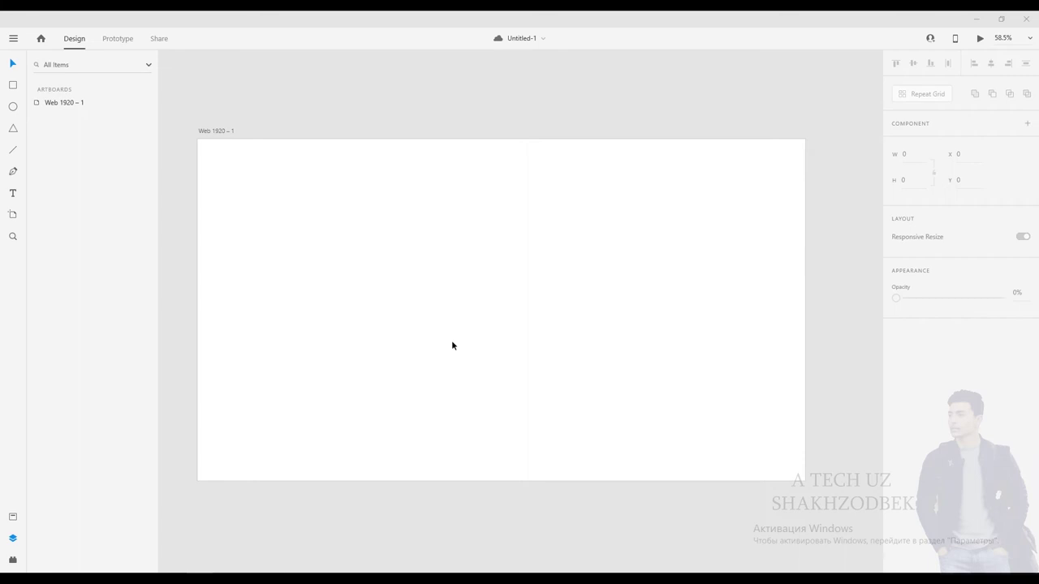
# Draw a tall rectangle on the artboard and Alt-drag a copy just to its right.
pyautogui.click(13, 85)
pyautogui.moveTo(348, 184); pyautogui.dragTo(406, 271)
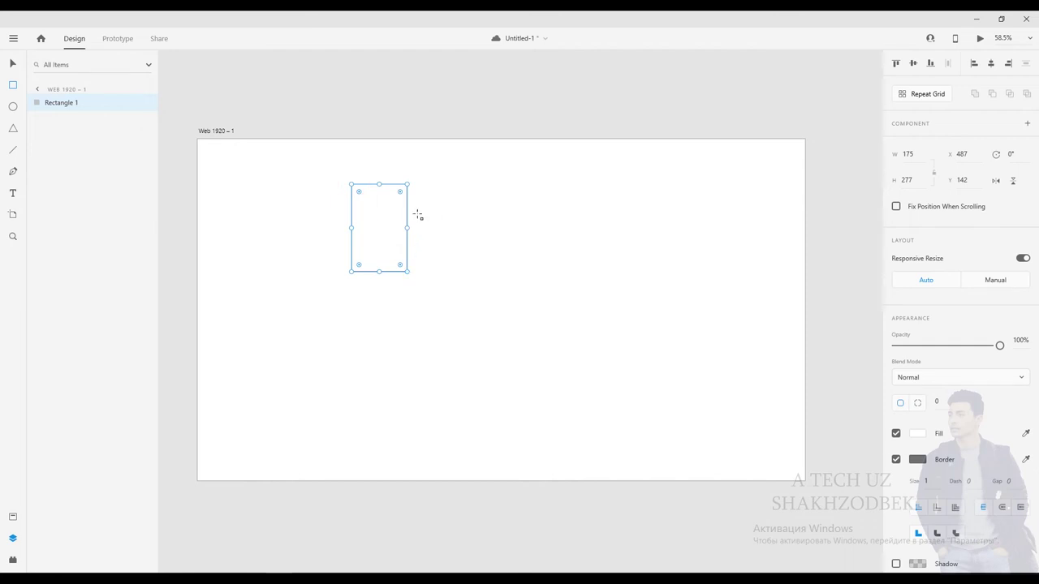
pyautogui.click(12, 63)
pyautogui.moveTo(373, 233); pyautogui.dragTo(442, 233)
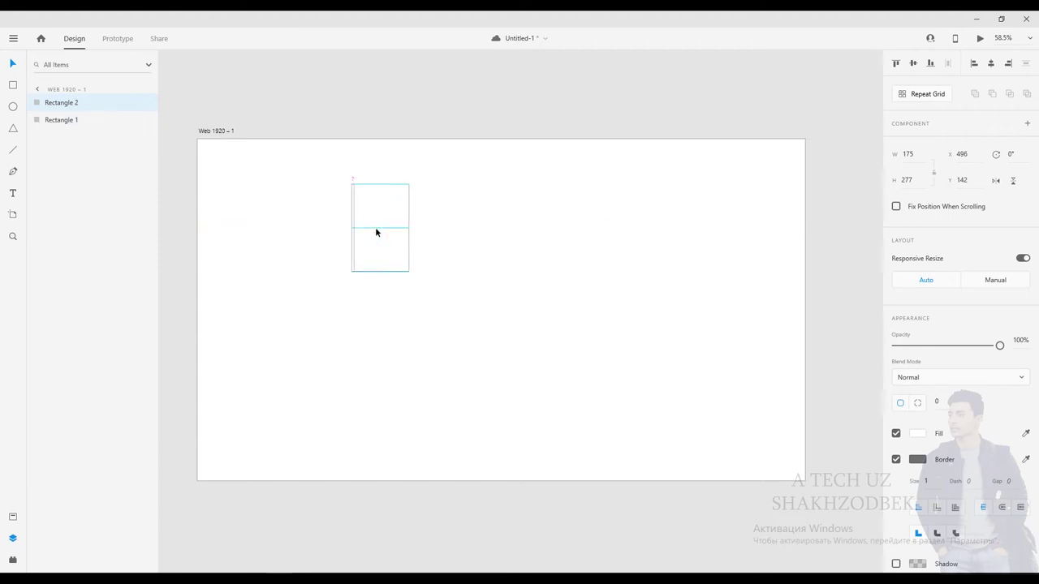
pyautogui.moveTo(442, 233); pyautogui.dragTo(435, 232)
# Rotate the left rectangle to −45° and the right rectangle to 45°.
pyautogui.click(357, 188)
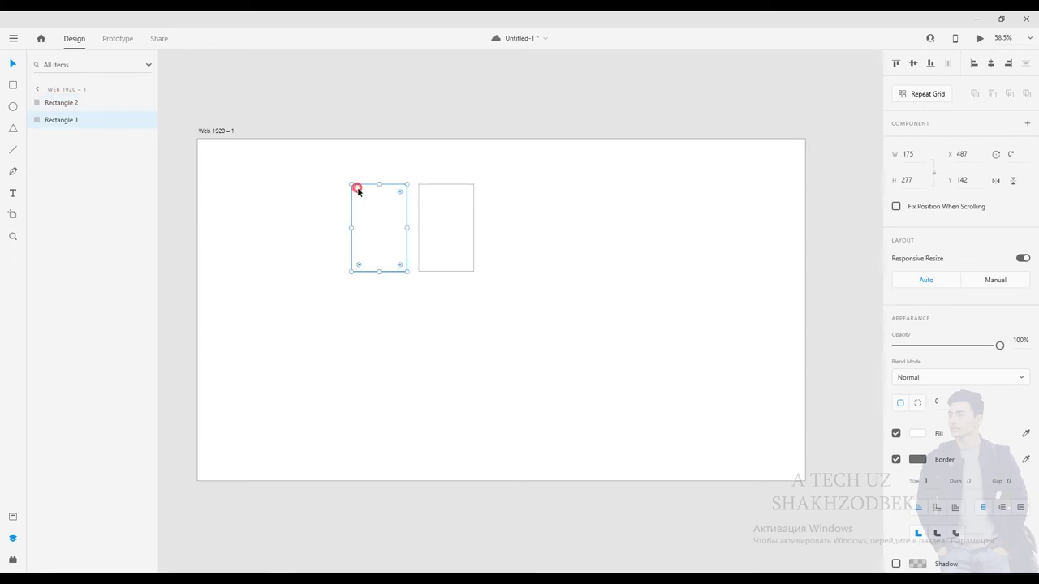
pyautogui.moveTo(351, 180); pyautogui.dragTo(317, 217)
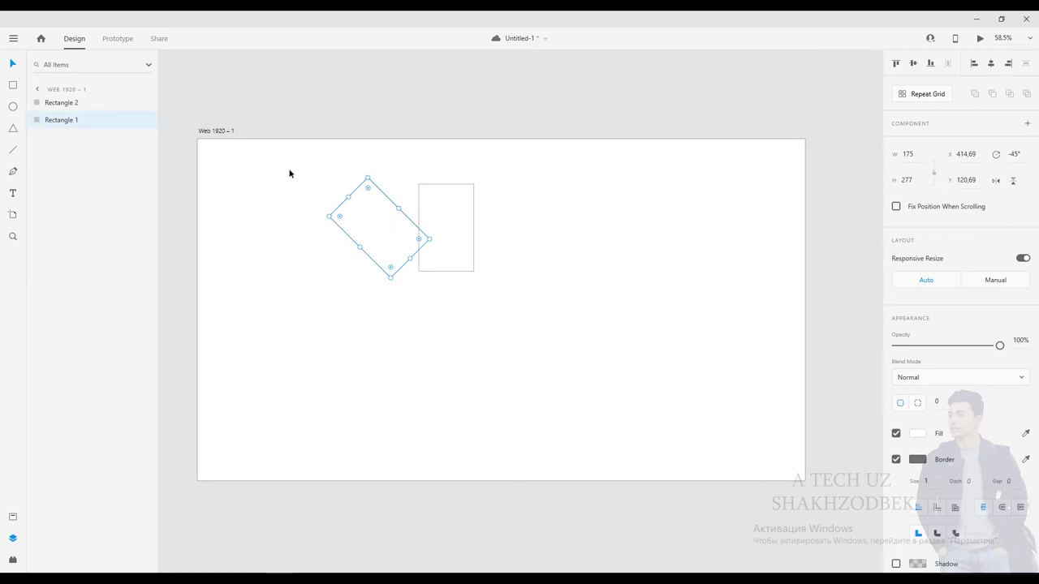
pyautogui.click(1024, 154)
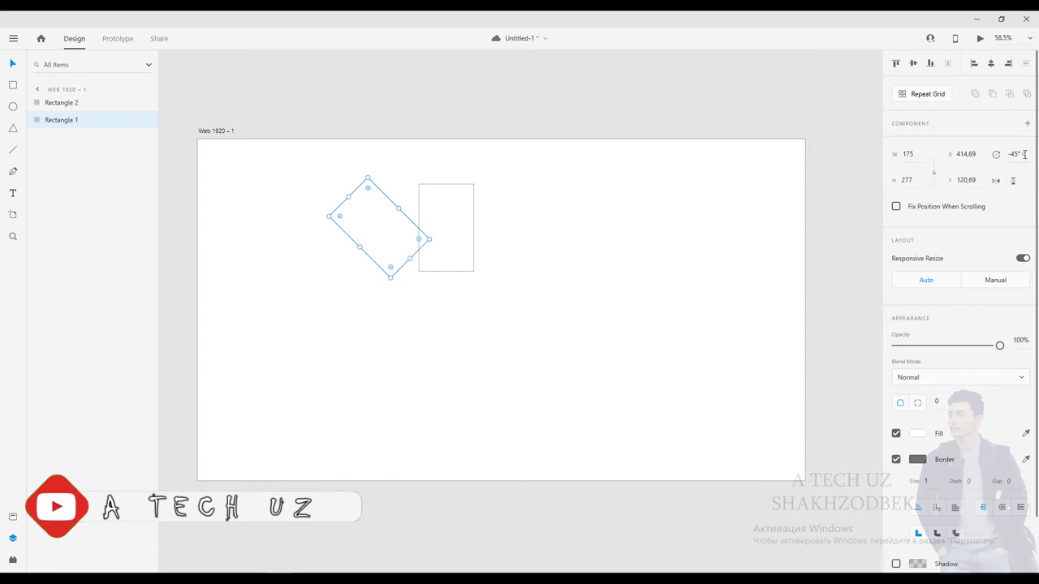
pyautogui.write('-45')
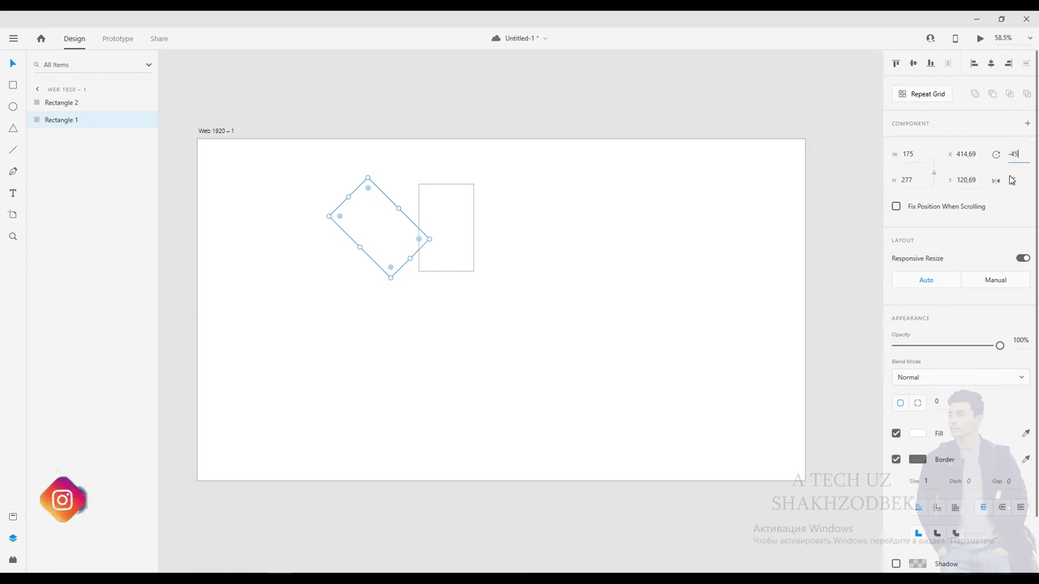
pyautogui.click(1007, 203)
pyautogui.click(457, 201)
pyautogui.click(1016, 154)
pyautogui.write('45')
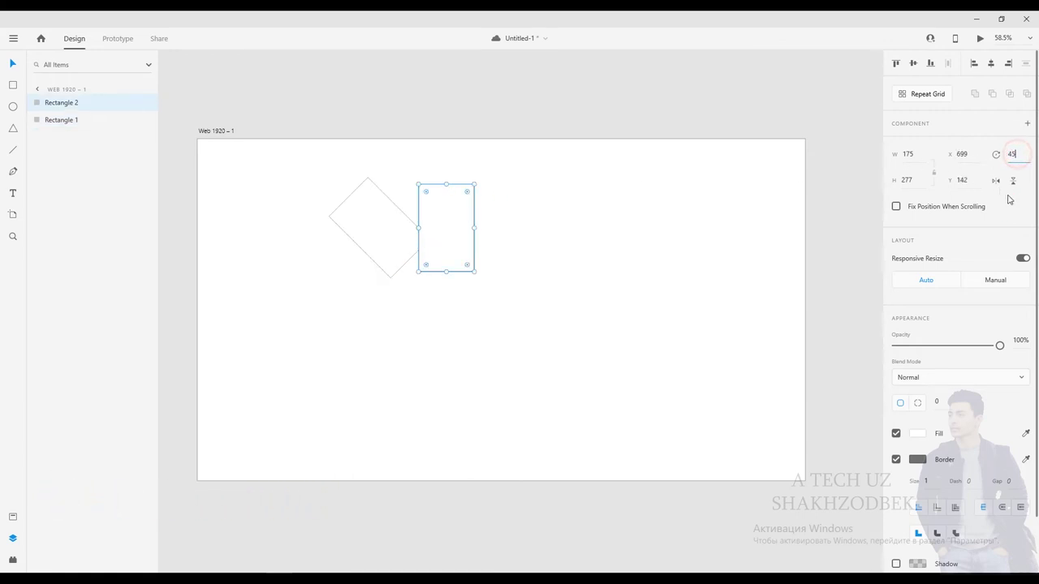
pyautogui.click(1007, 210)
# Slide the right rectangle left so the two overlap into a V.
pyautogui.click(482, 224)
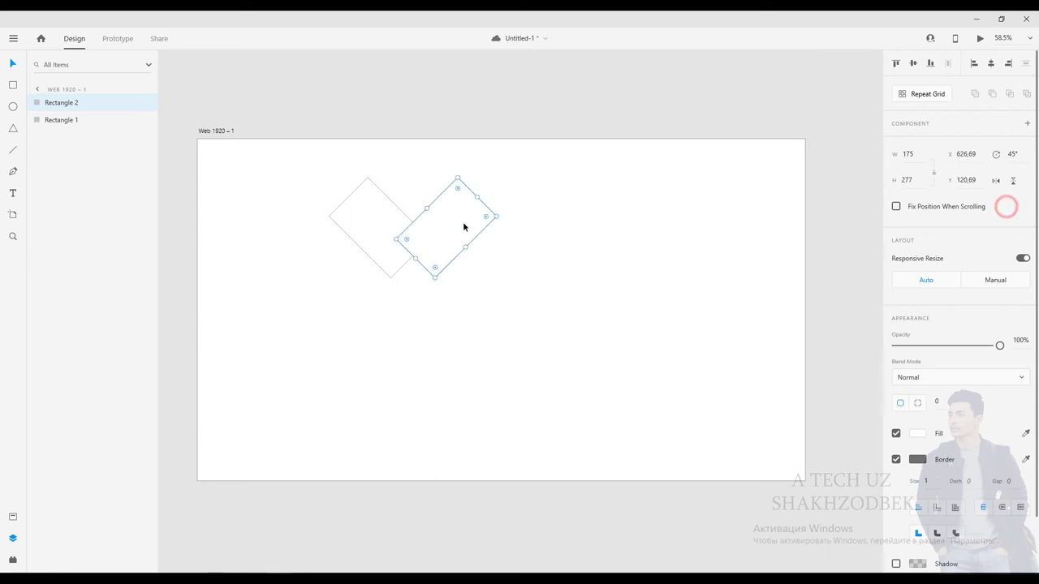
pyautogui.moveTo(463, 232); pyautogui.dragTo(418, 231)
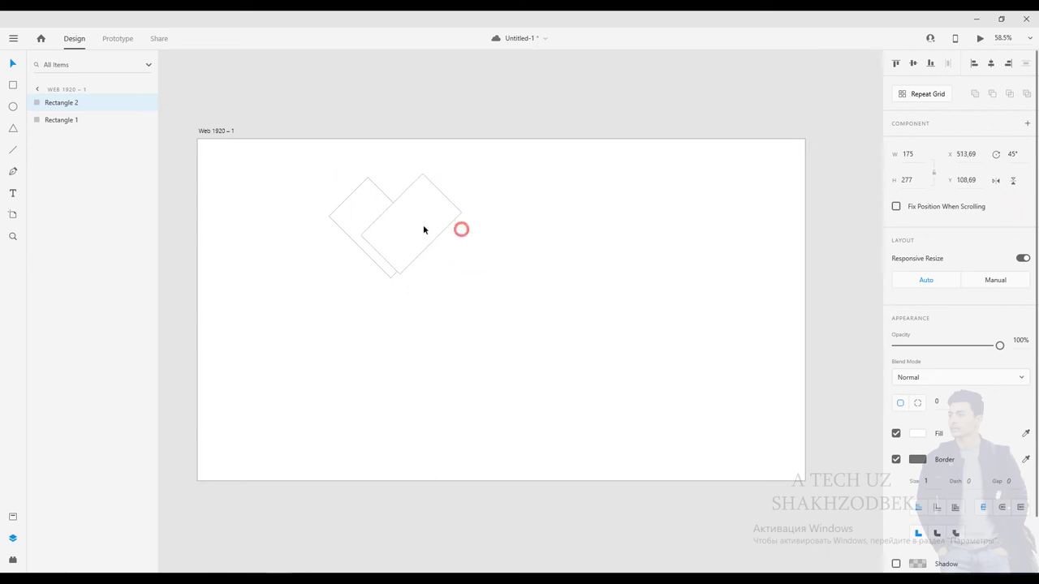
pyautogui.moveTo(418, 231); pyautogui.dragTo(417, 235)
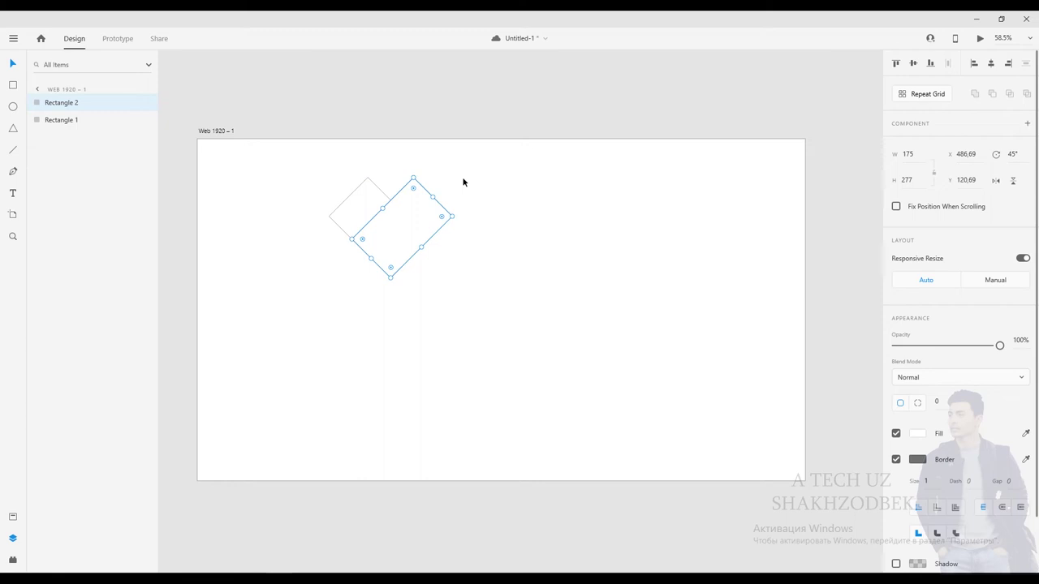
pyautogui.click(464, 175)
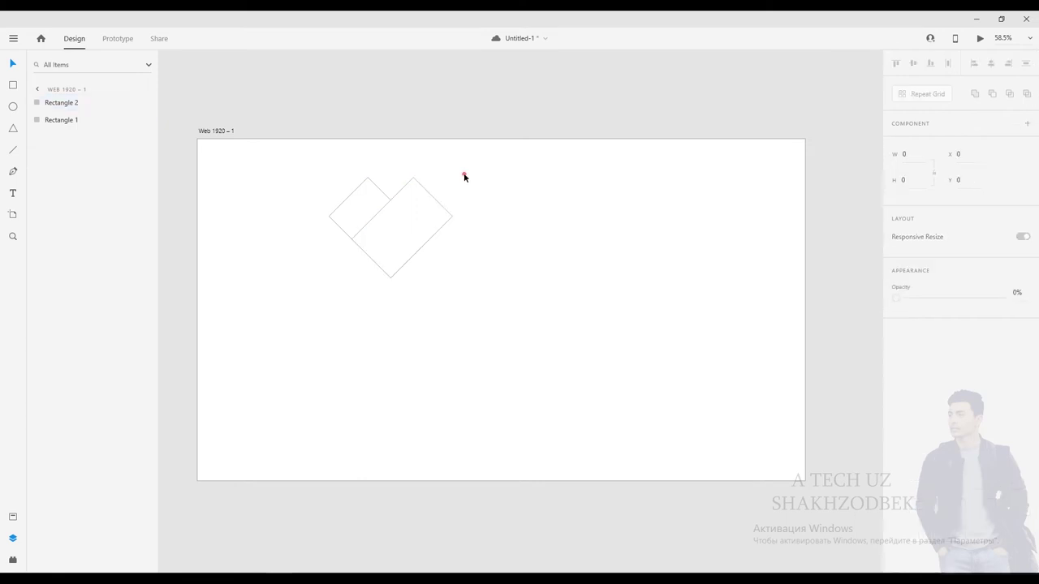
# Round the left rectangle's corners to radii of about 123 and 164.
pyautogui.click(357, 201)
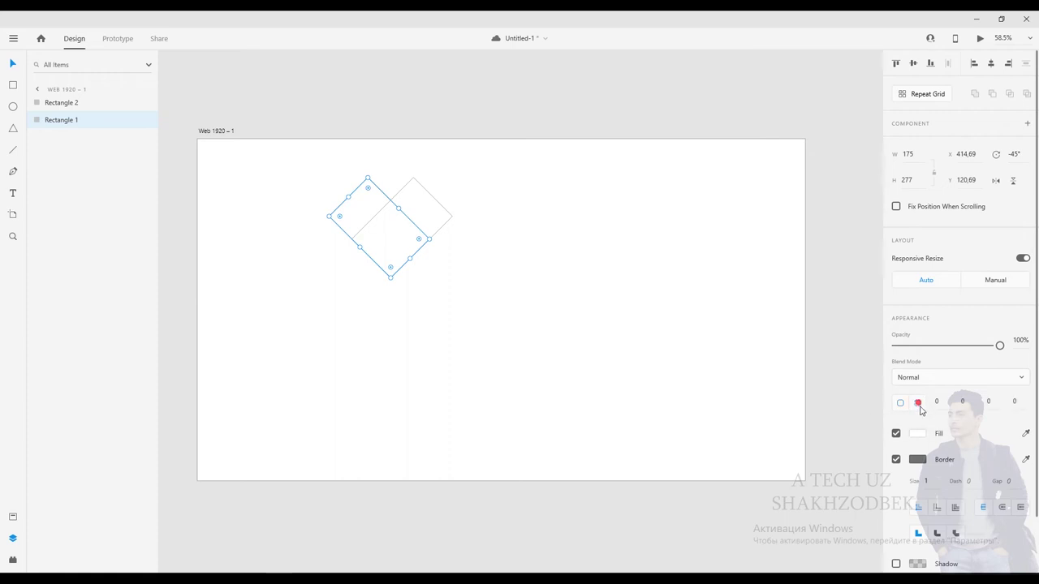
pyautogui.moveTo(942, 403)
pyautogui.mouseDown()
pyautogui.moveTo(915, 268)
pyautogui.moveTo(931, 197)
pyautogui.mouseUp()
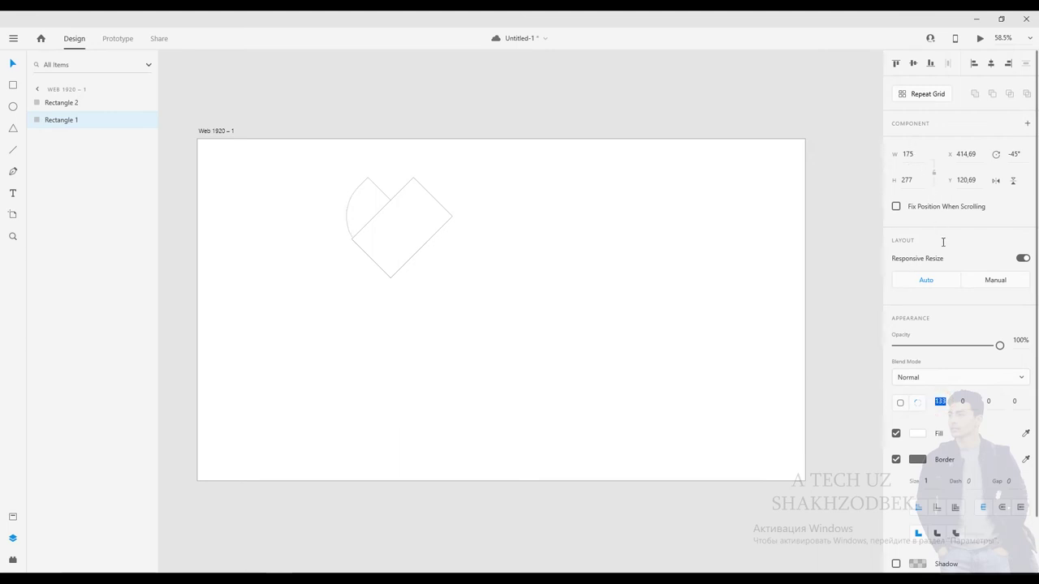
pyautogui.moveTo(946, 262); pyautogui.dragTo(945, 268)
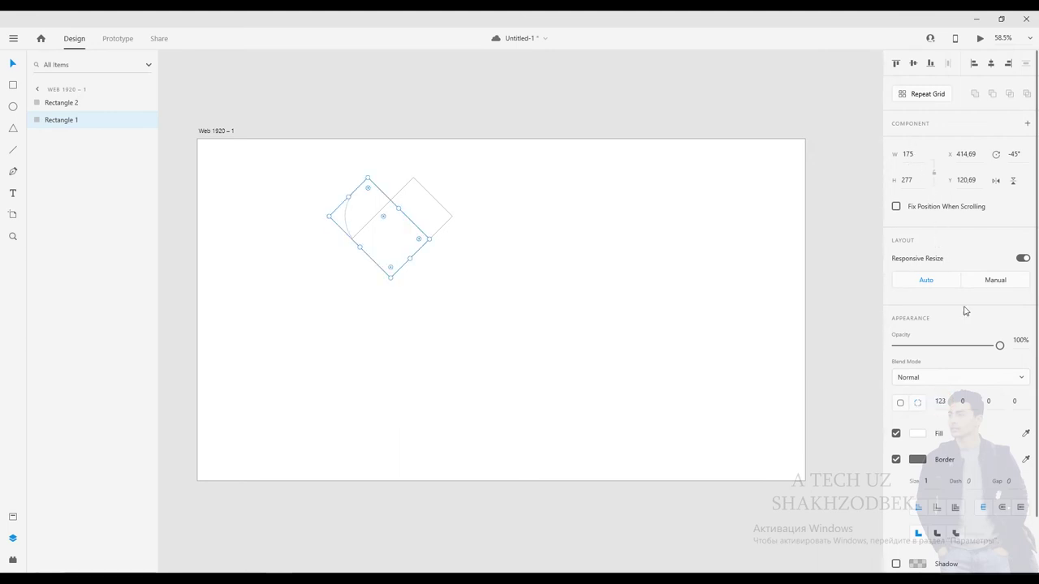
pyautogui.moveTo(993, 400)
pyautogui.mouseDown()
pyautogui.moveTo(980, 380)
pyautogui.moveTo(963, 404)
pyautogui.moveTo(984, 279)
pyautogui.mouseUp()
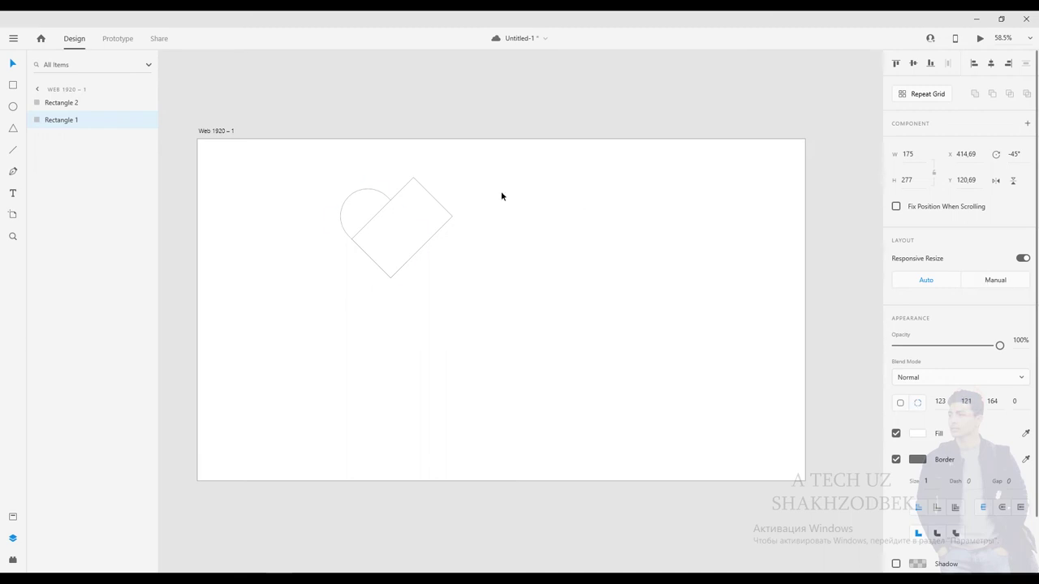
# Give the right rectangle corner radii of 77, 48 and 83.
pyautogui.click(422, 202)
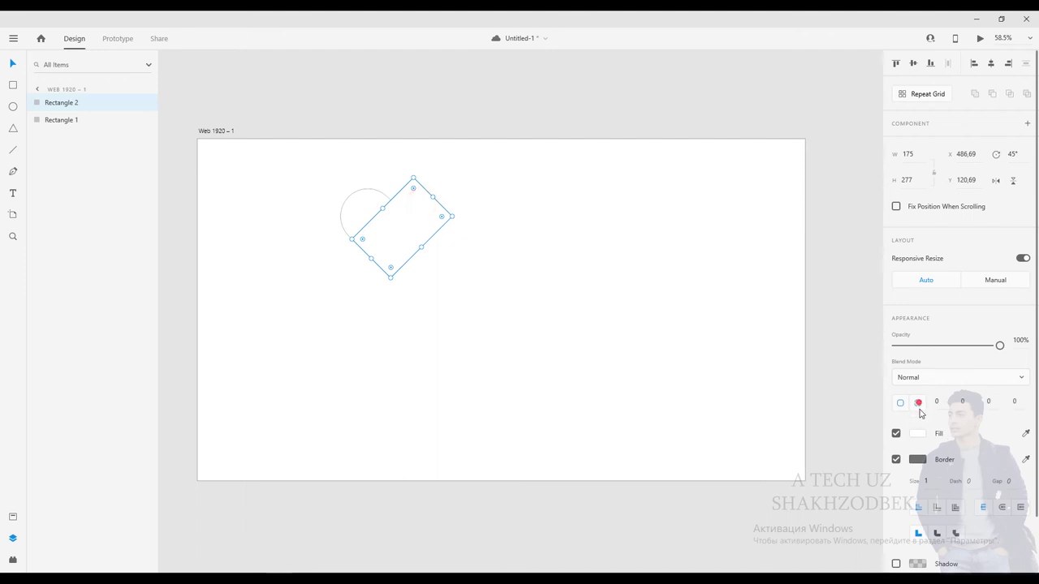
pyautogui.write('83')
pyautogui.write('77')
pyautogui.press('Return')
pyautogui.write('48')
pyautogui.press('Return')
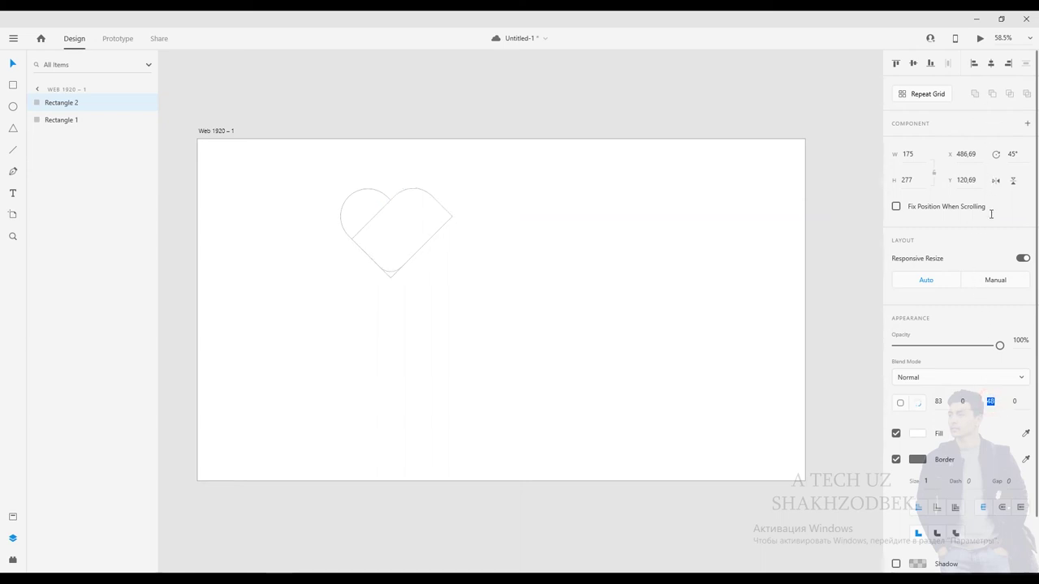
pyautogui.press('Return')
pyautogui.write('83')
pyautogui.press('Return')
# Increase the right rectangle's top-right corner radius to 107 and deselect.
pyautogui.click(964, 401)
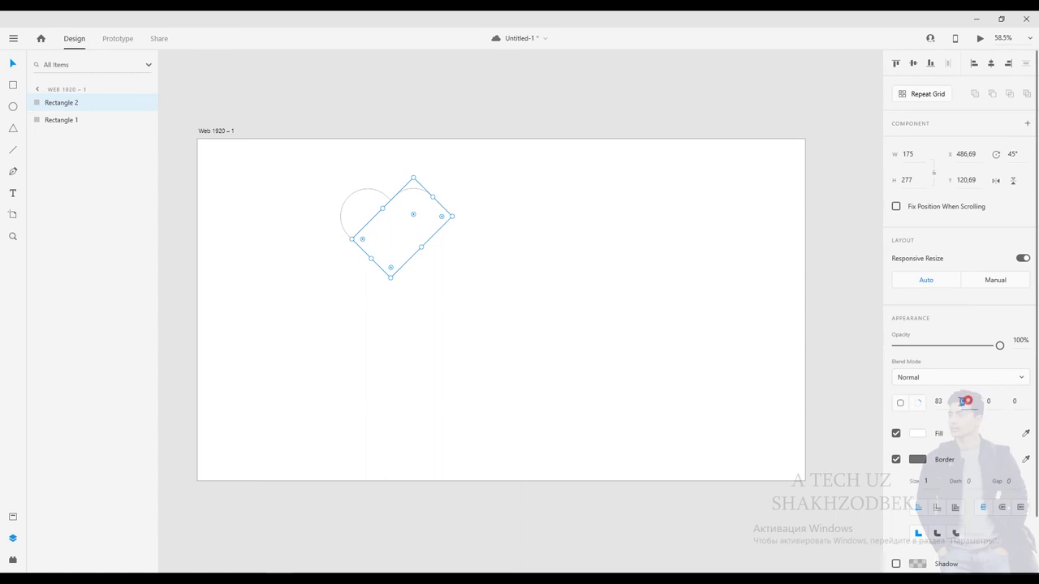
pyautogui.click(963, 401)
pyautogui.write('87')
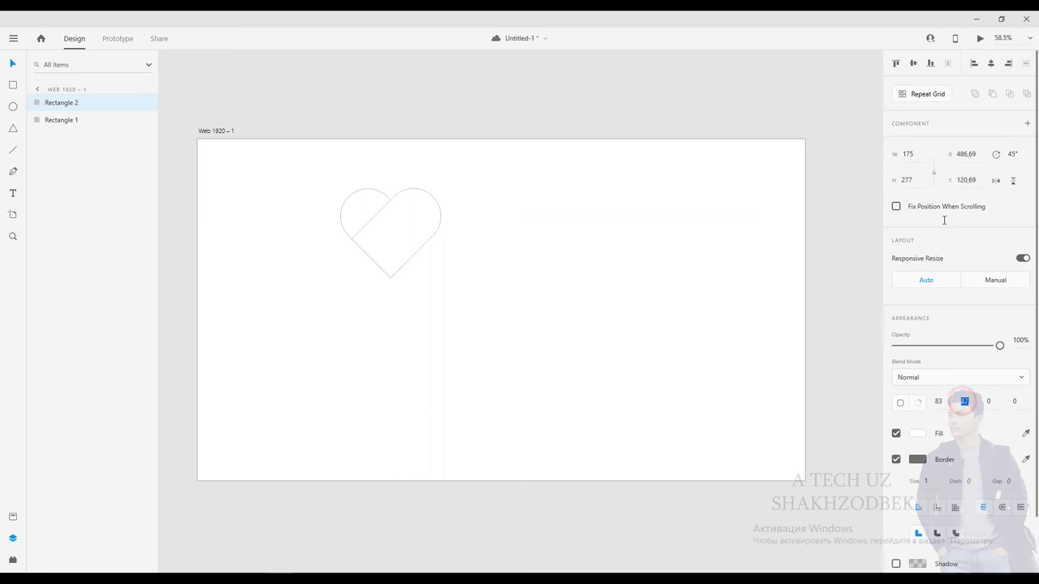
pyautogui.hotkey('shift', 'Up')
pyautogui.hotkey('shift', 'Up')
pyautogui.press('Return')
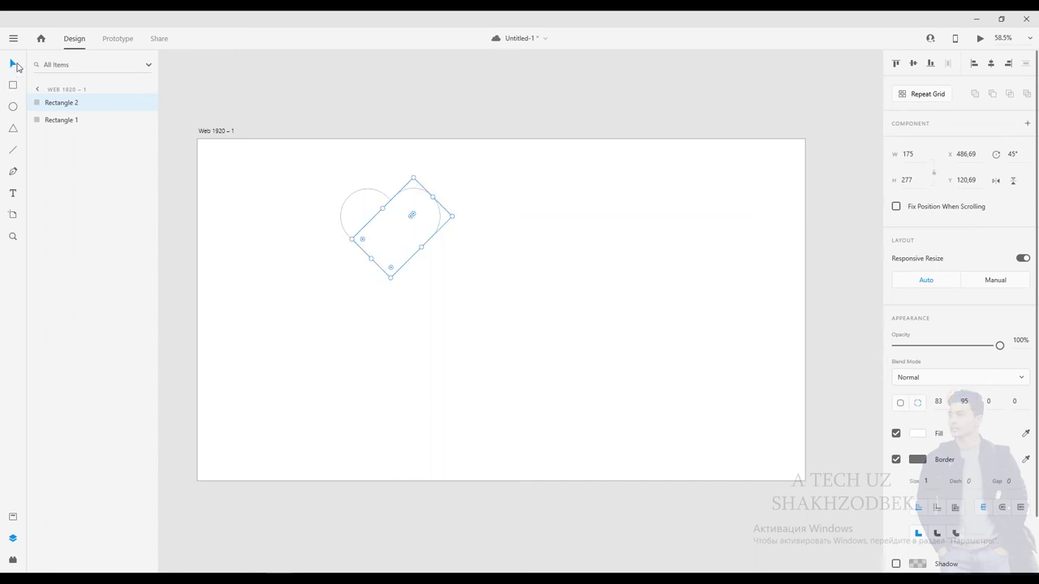
pyautogui.click(278, 291)
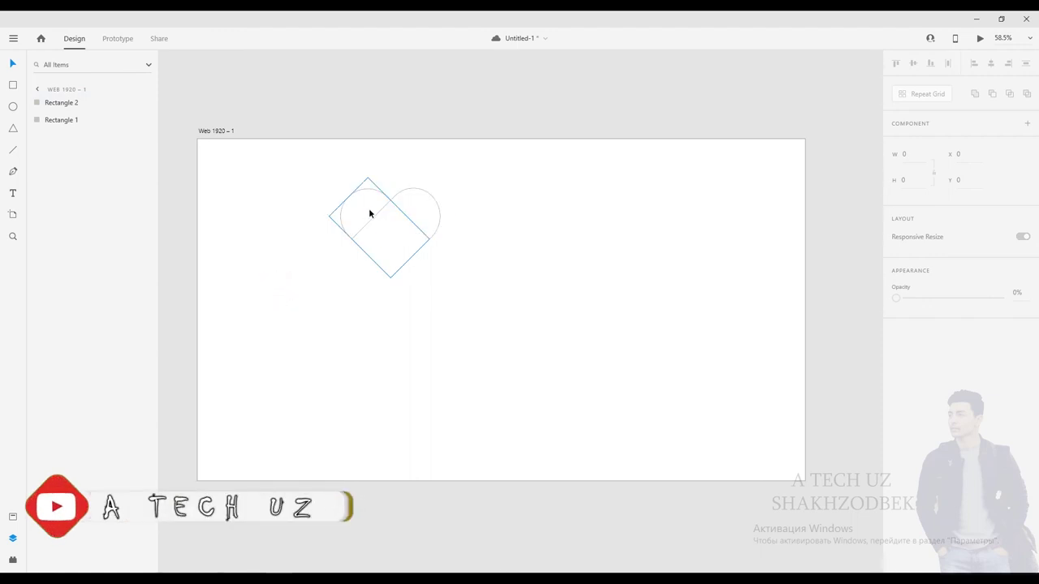
# Marquee-select both rectangles, union them into one heart, and move it left.
pyautogui.click(313, 174)
pyautogui.moveTo(316, 172); pyautogui.dragTo(447, 270)
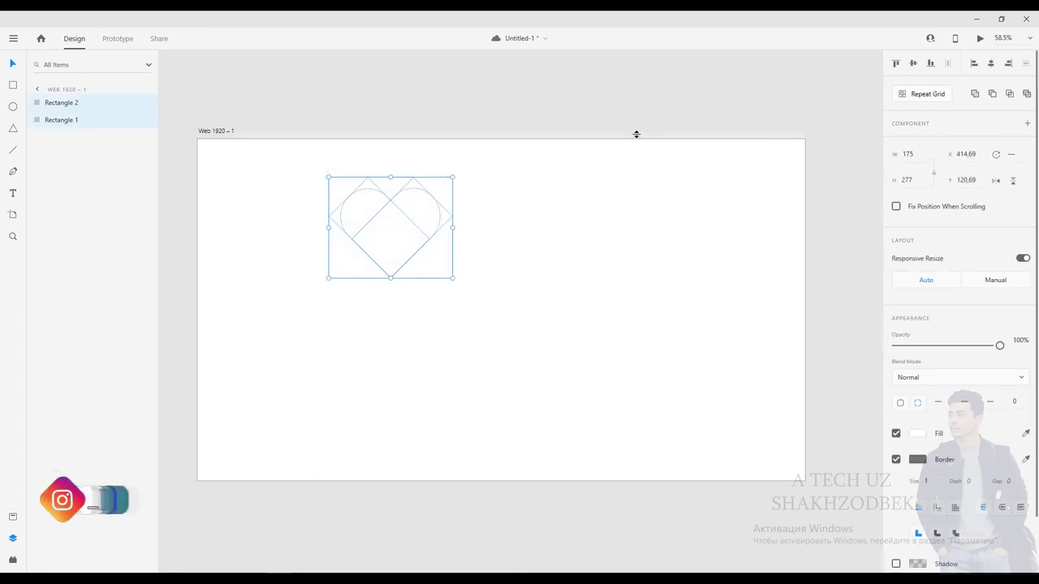
pyautogui.click(974, 95)
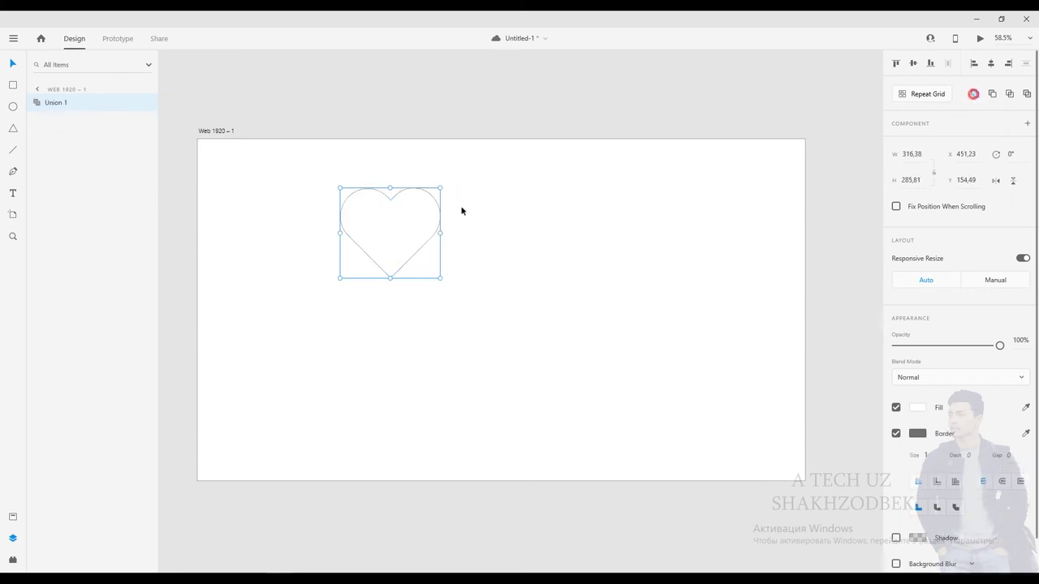
pyautogui.moveTo(403, 228)
pyautogui.mouseDown()
pyautogui.moveTo(549, 229)
pyautogui.moveTo(279, 192)
pyautogui.moveTo(306, 221)
pyautogui.mouseUp()
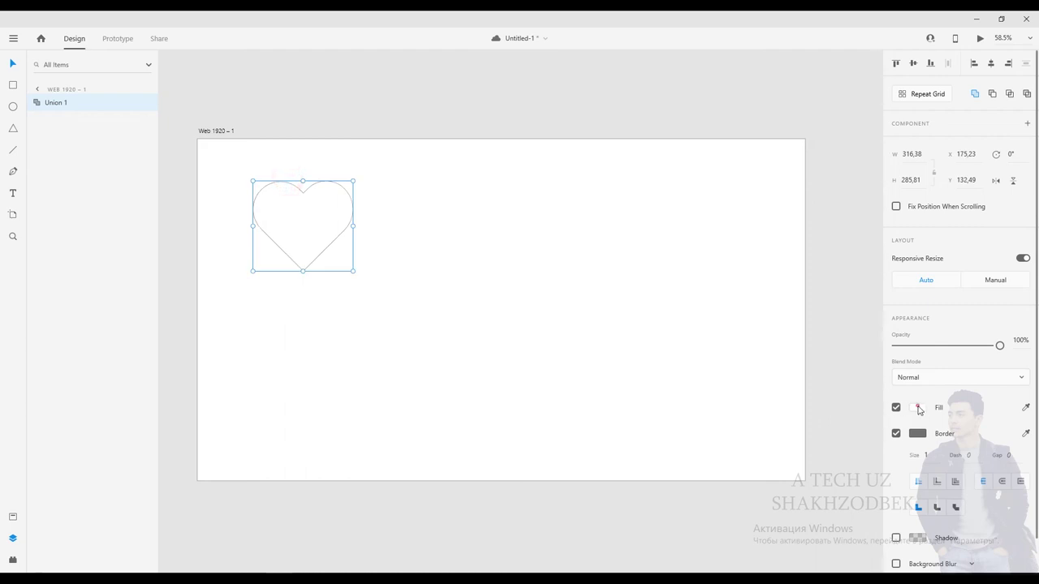
# Switch the heart's fill to a linear gradient with a dark red top stop and #F5F5F5 end stop.
pyautogui.click(918, 409)
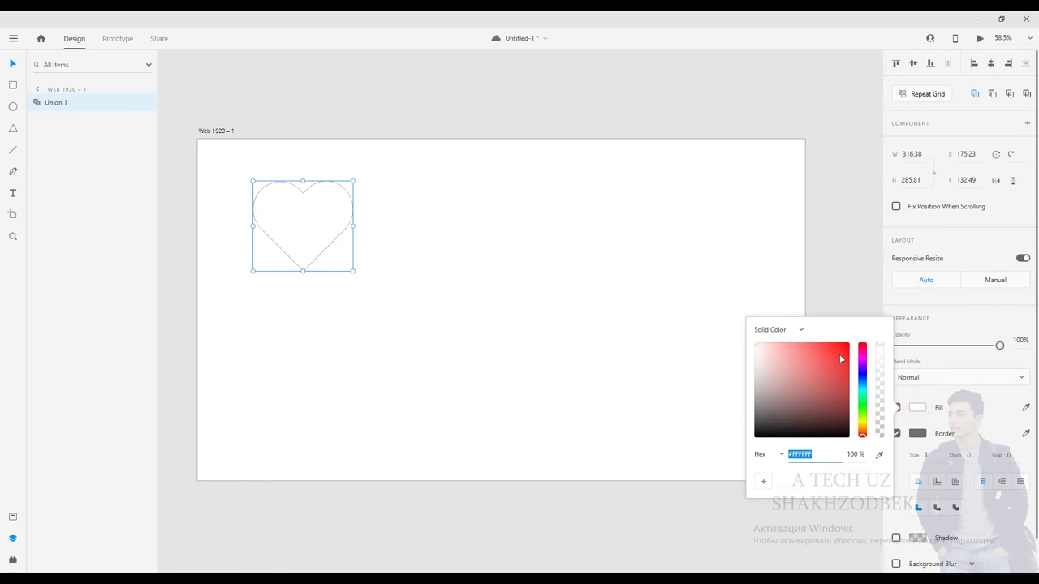
pyautogui.moveTo(840, 358); pyautogui.dragTo(852, 341)
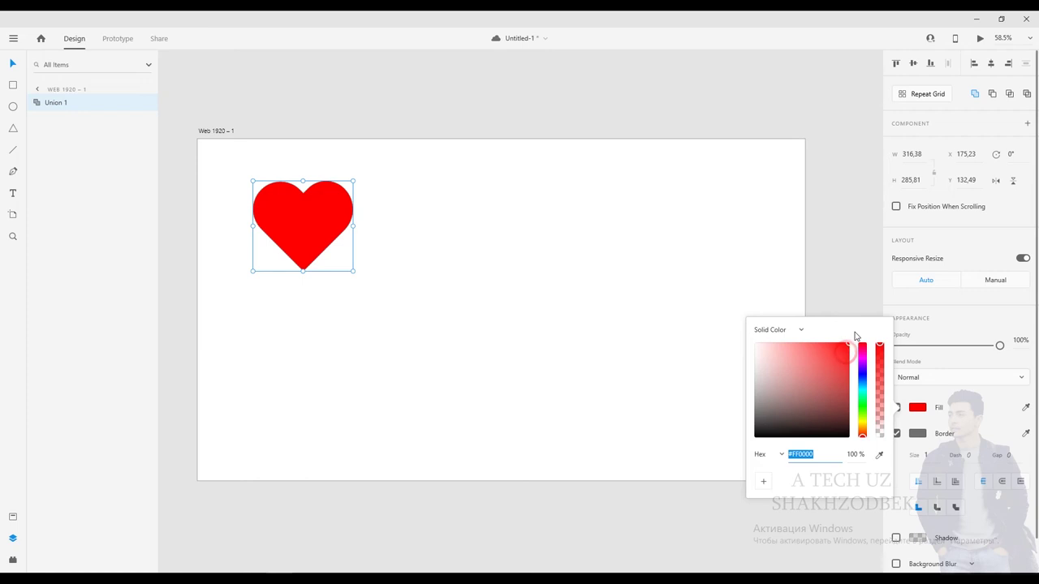
pyautogui.click(796, 331)
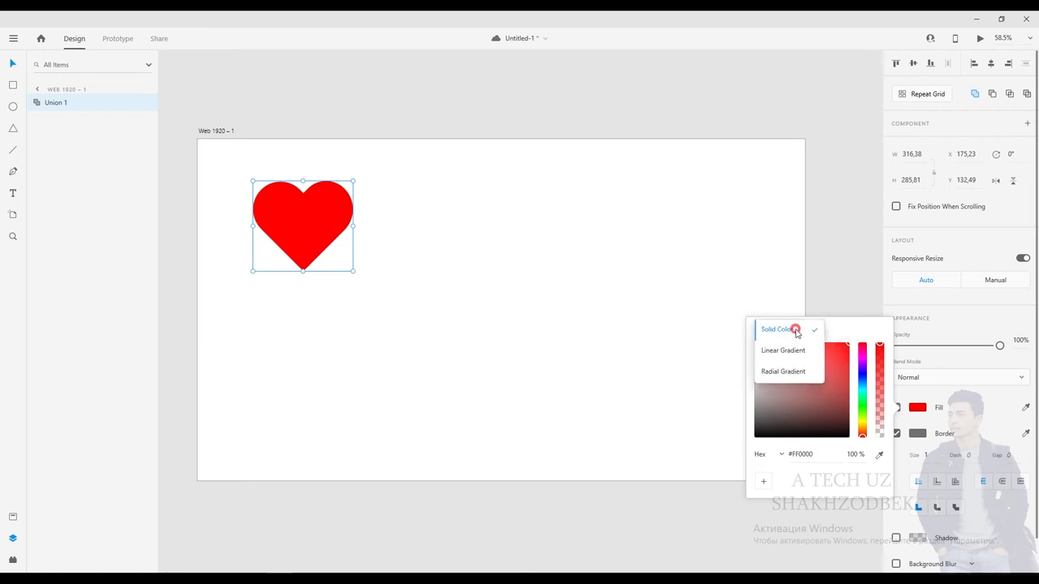
pyautogui.click(794, 351)
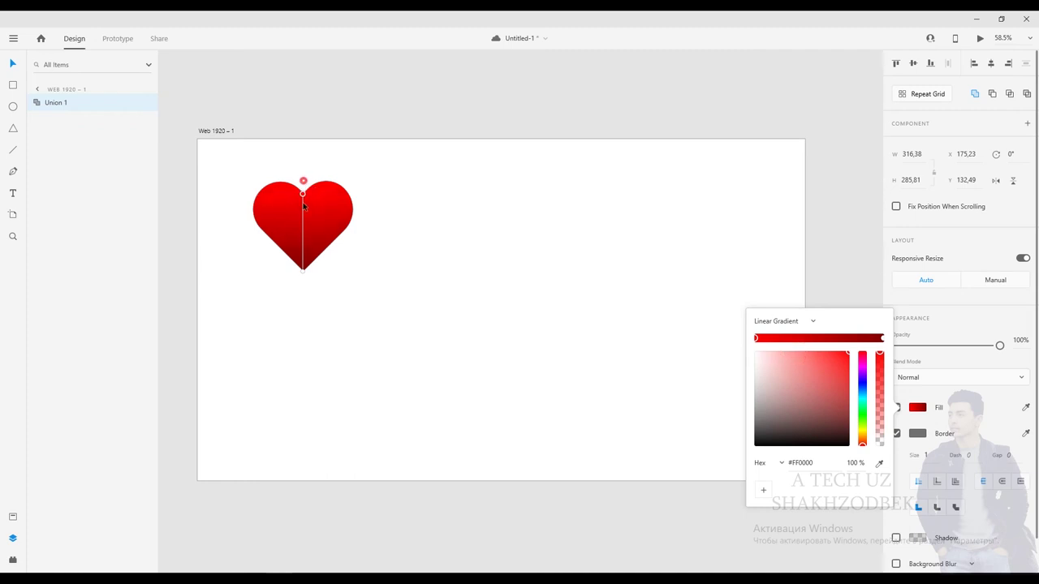
pyautogui.moveTo(303, 180)
pyautogui.mouseDown()
pyautogui.moveTo(306, 238)
pyautogui.moveTo(308, 212)
pyautogui.mouseUp()
pyautogui.moveTo(785, 365); pyautogui.dragTo(836, 388)
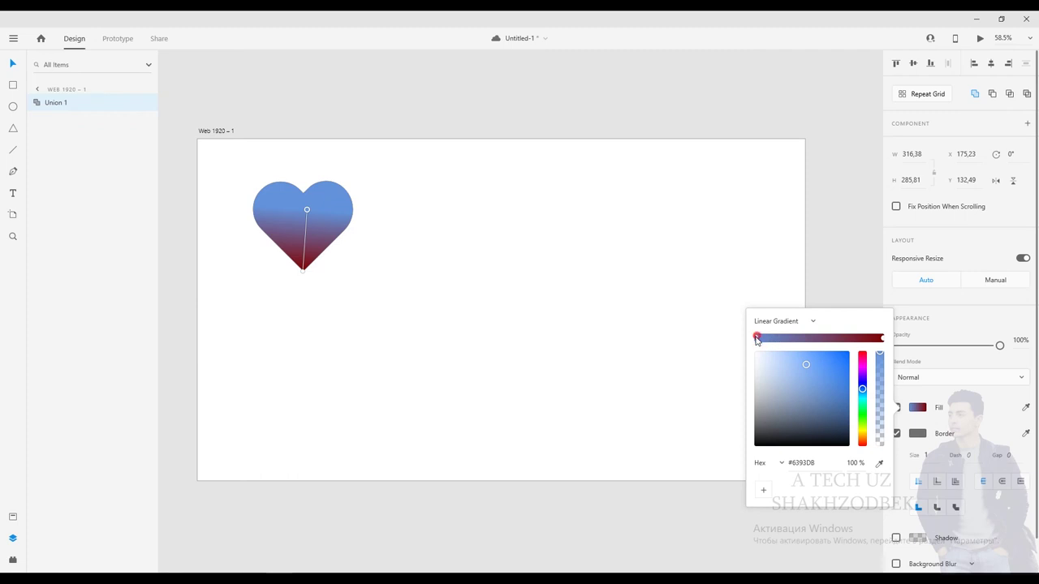
pyautogui.moveTo(807, 366)
pyautogui.mouseDown()
pyautogui.moveTo(842, 396)
pyautogui.moveTo(862, 354)
pyautogui.mouseUp()
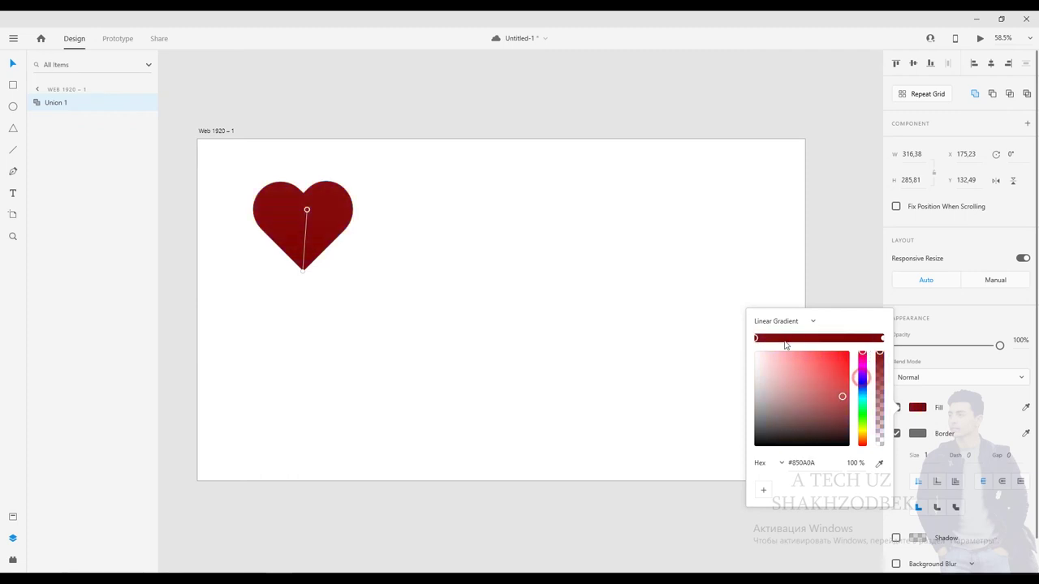
pyautogui.click(882, 339)
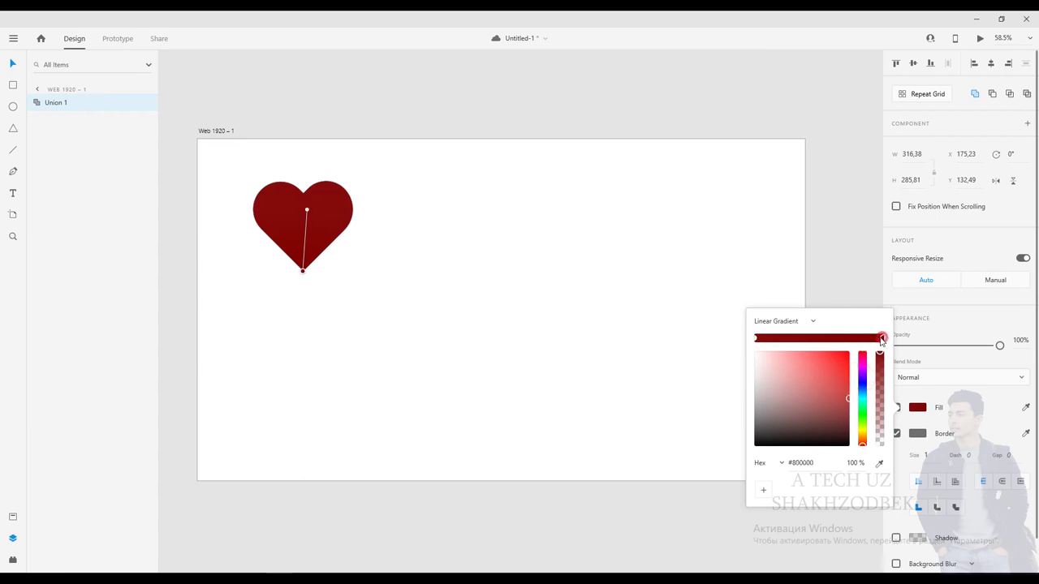
pyautogui.moveTo(844, 396)
pyautogui.mouseDown()
pyautogui.moveTo(846, 357)
pyautogui.moveTo(738, 360)
pyautogui.mouseUp()
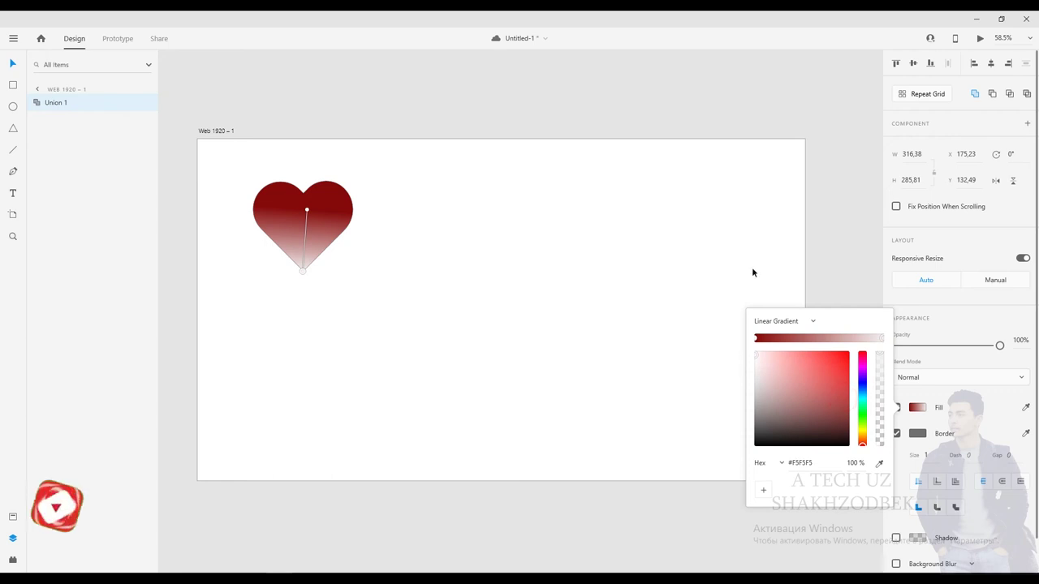
pyautogui.click(814, 200)
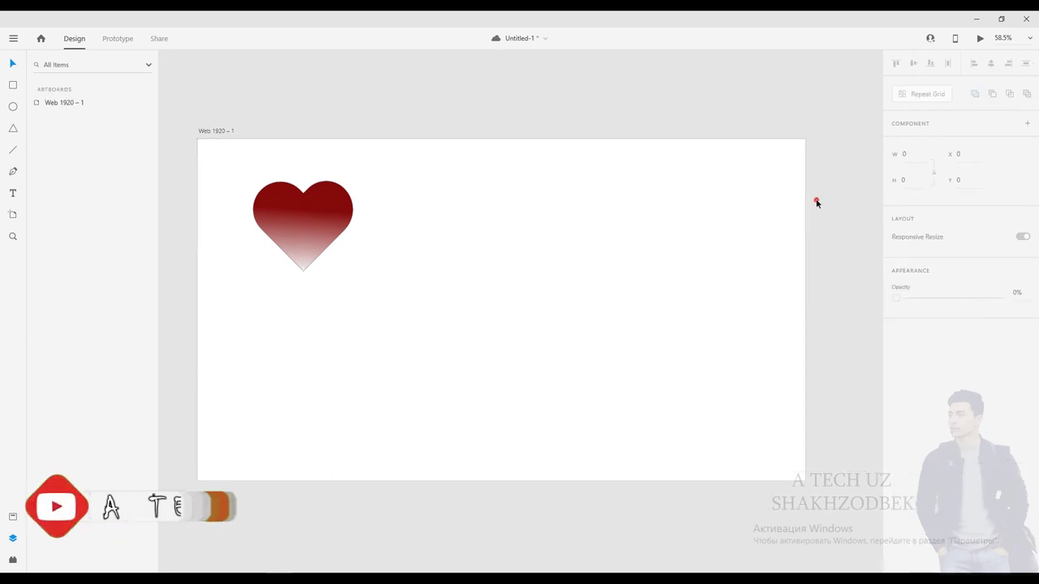
# Select the heart, toggle its border off and on, and try a red border colour.
pyautogui.click(323, 216)
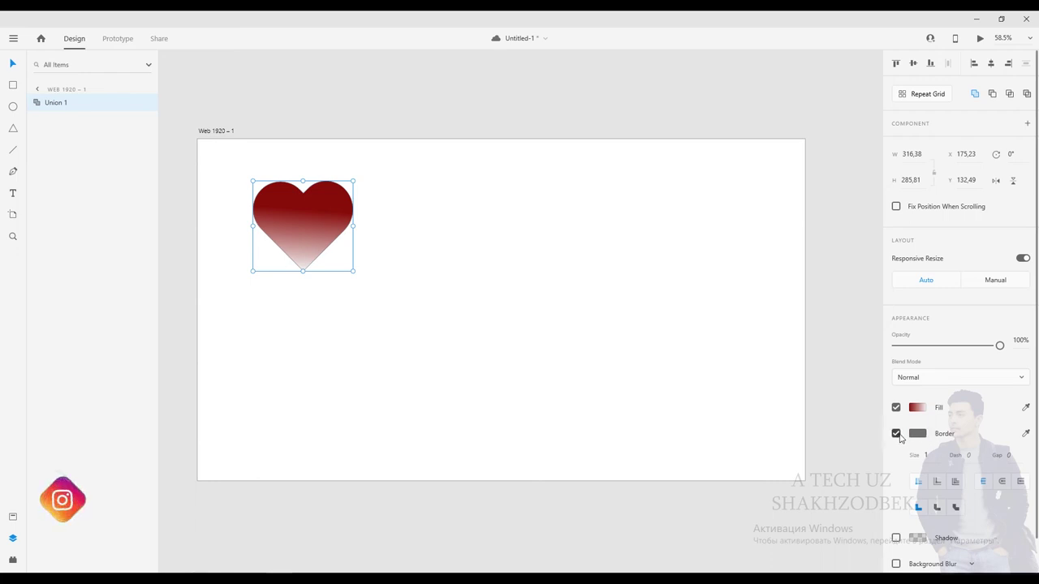
pyautogui.click(896, 434)
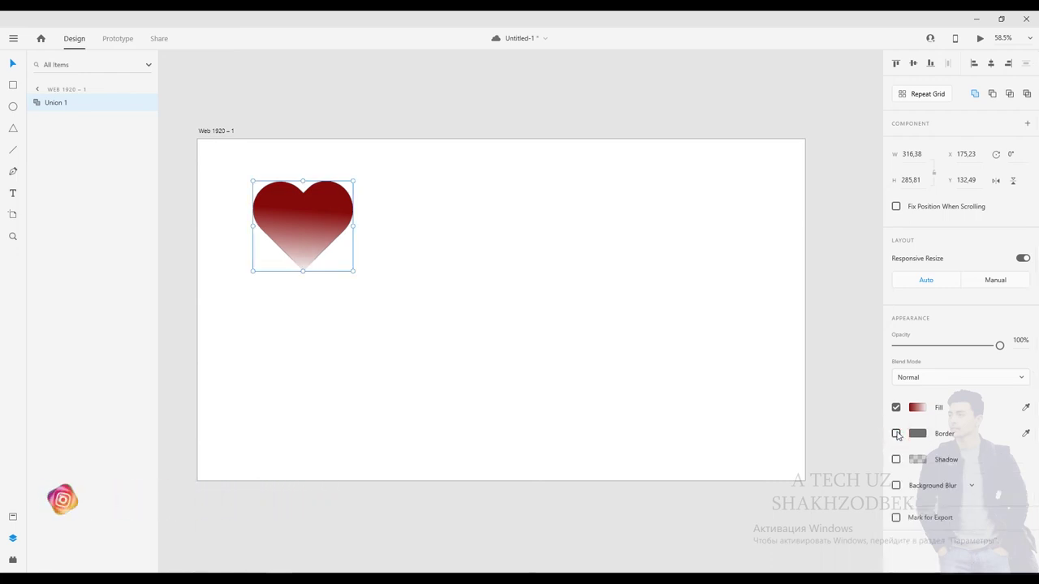
pyautogui.click(895, 434)
pyautogui.click(915, 434)
pyautogui.click(827, 367)
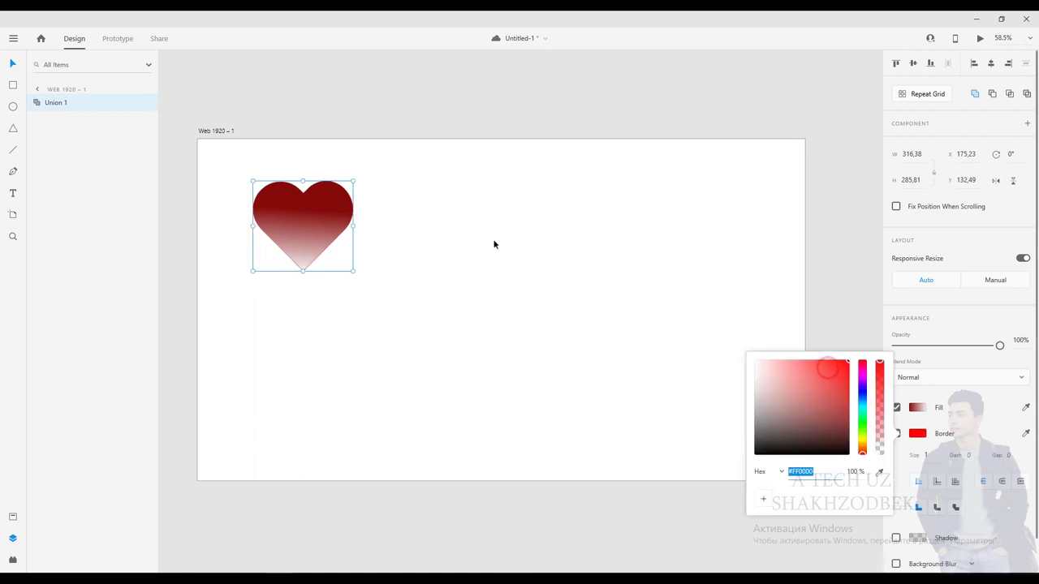
# Shift the heart's border colour toward blue in the colour picker.
pyautogui.scroll(2, 328, 167)
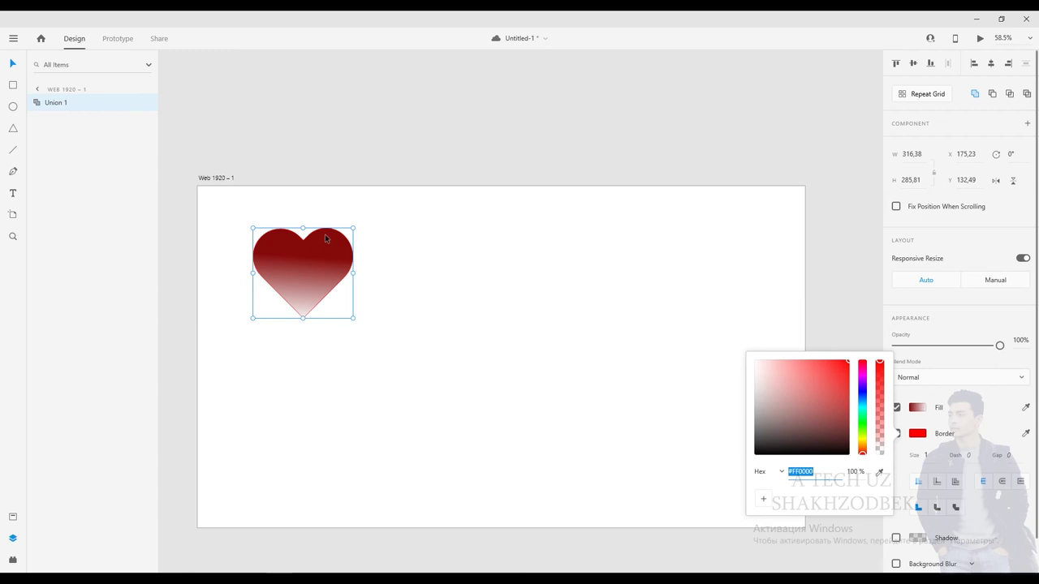
pyautogui.scroll(3, 316, 244)
pyautogui.scroll(3, 332, 233)
pyautogui.scroll(2, 341, 216)
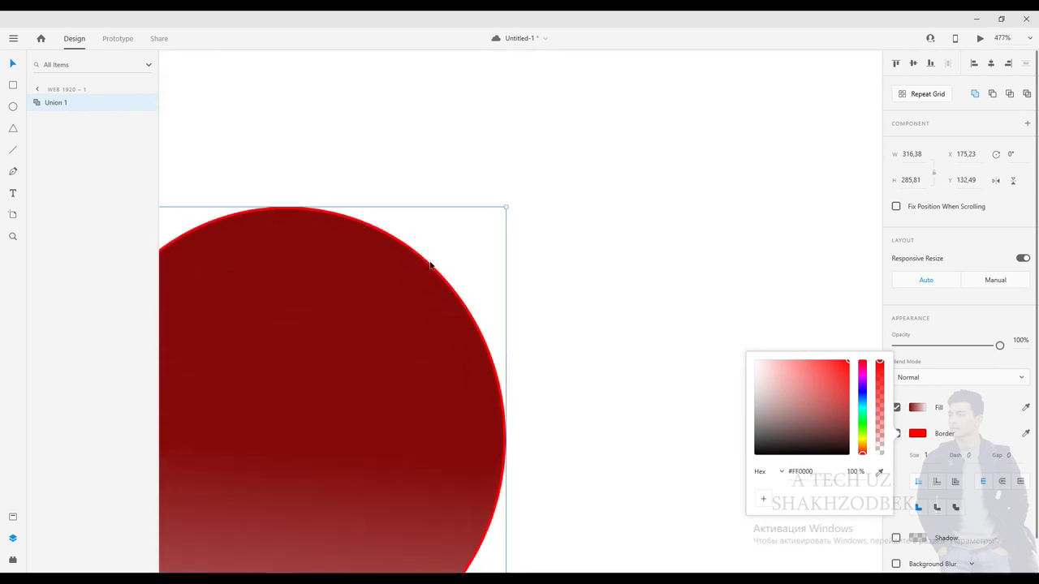
pyautogui.moveTo(859, 393); pyautogui.dragTo(863, 398)
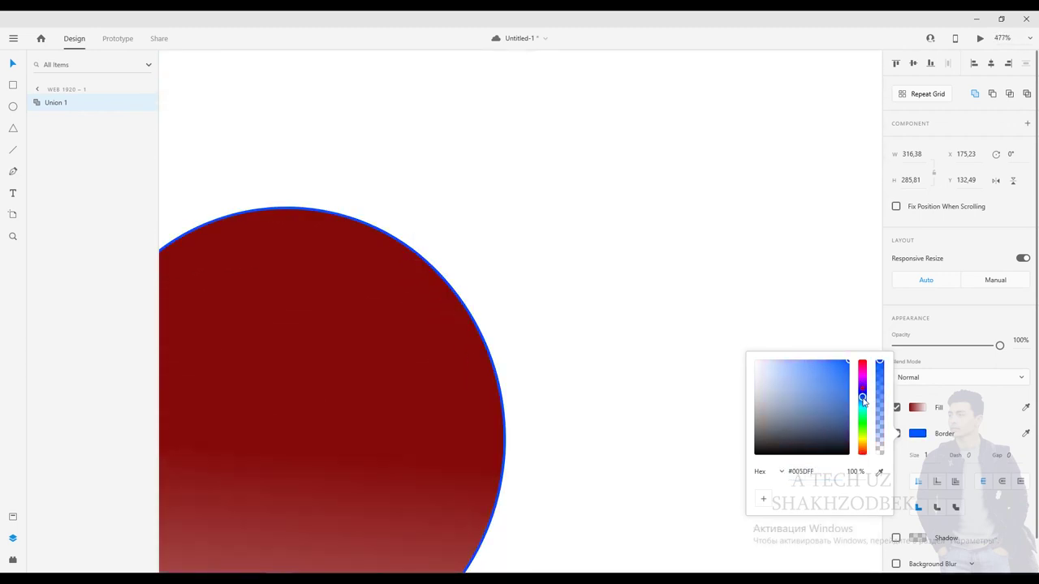
pyautogui.scroll(-5, 326, 307)
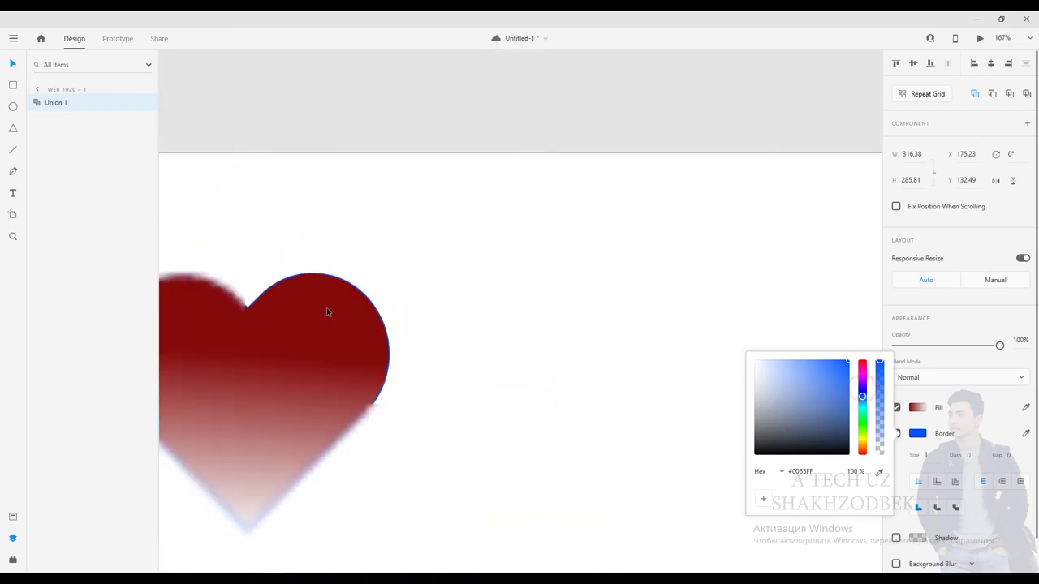
pyautogui.scroll(8, 359, 302)
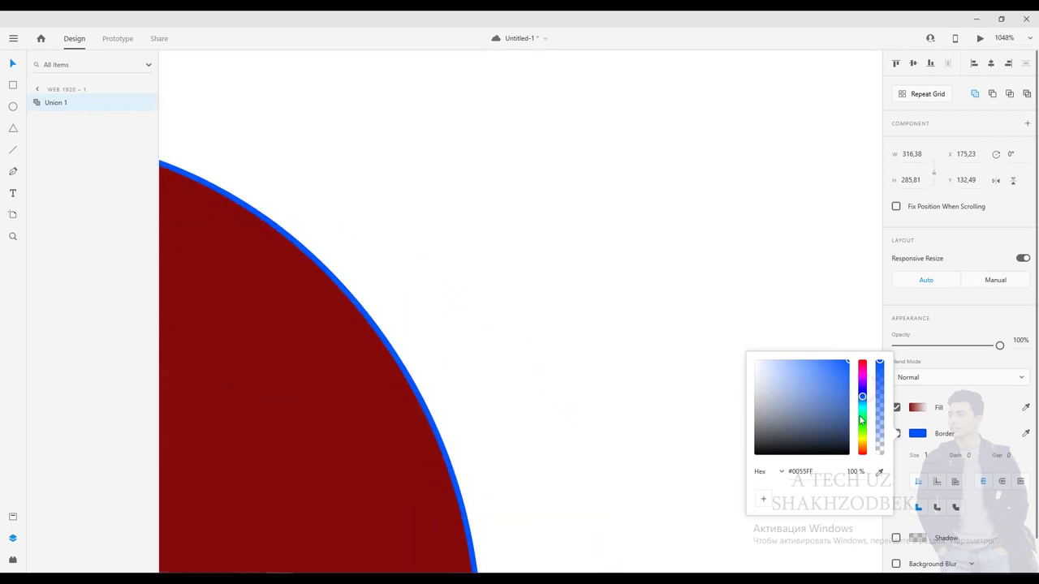
pyautogui.click(901, 422)
# Re-enable the heart's border and set its size to 4.
pyautogui.click(896, 434)
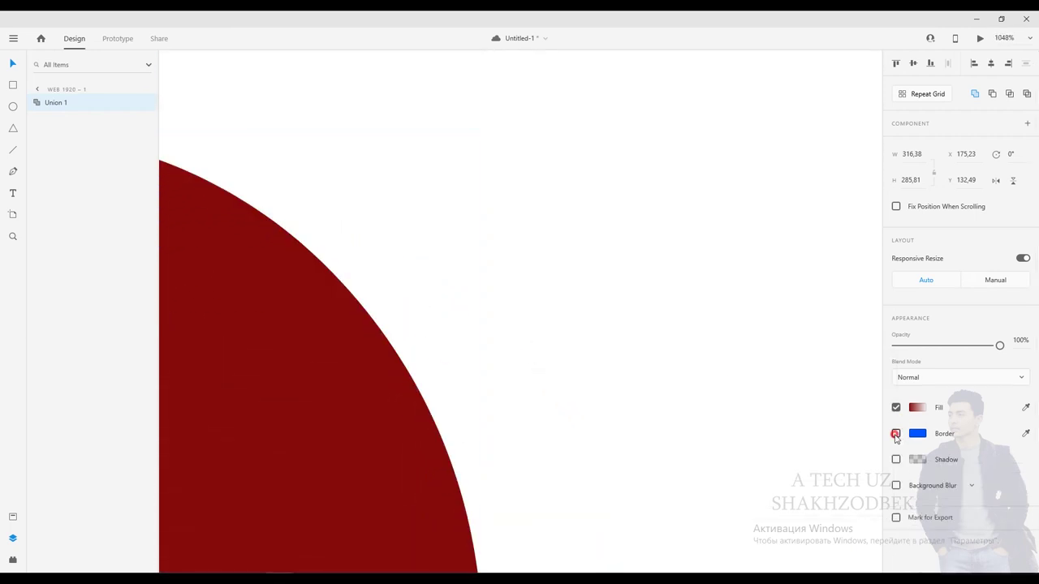
pyautogui.scroll(-6, 515, 345)
pyautogui.scroll(-2, 514, 349)
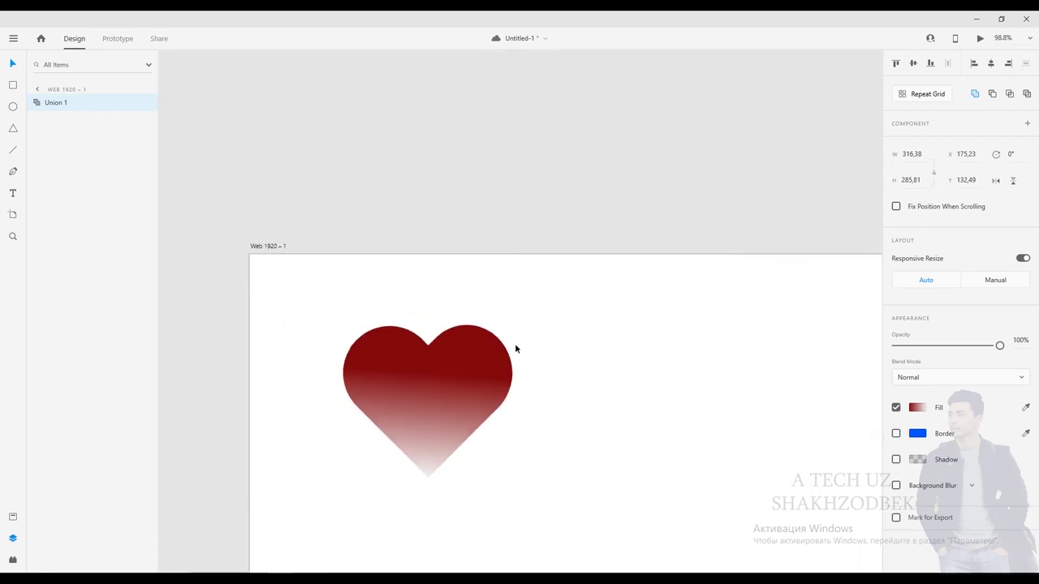
pyautogui.click(896, 434)
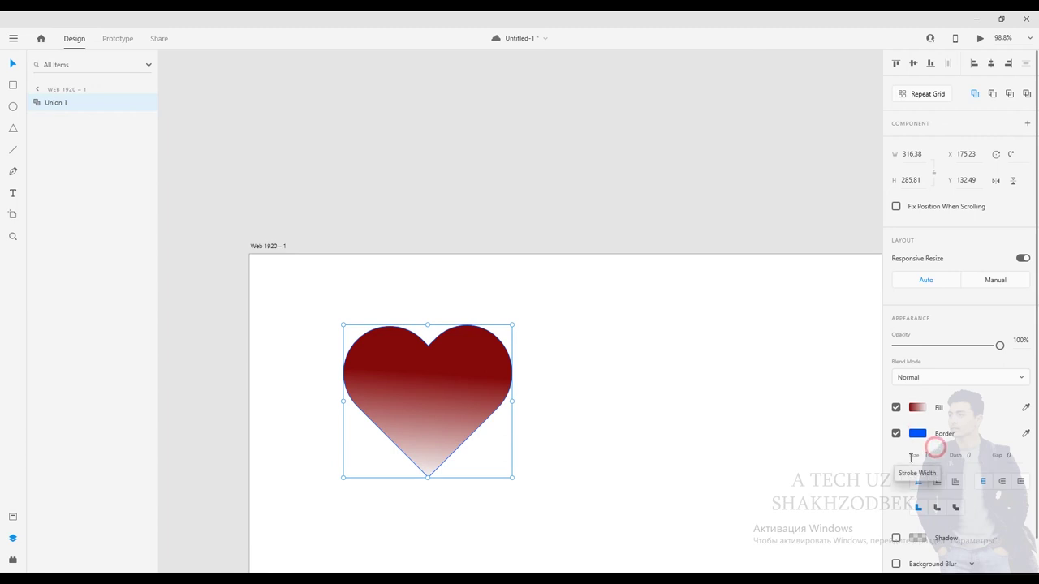
pyautogui.click(927, 456)
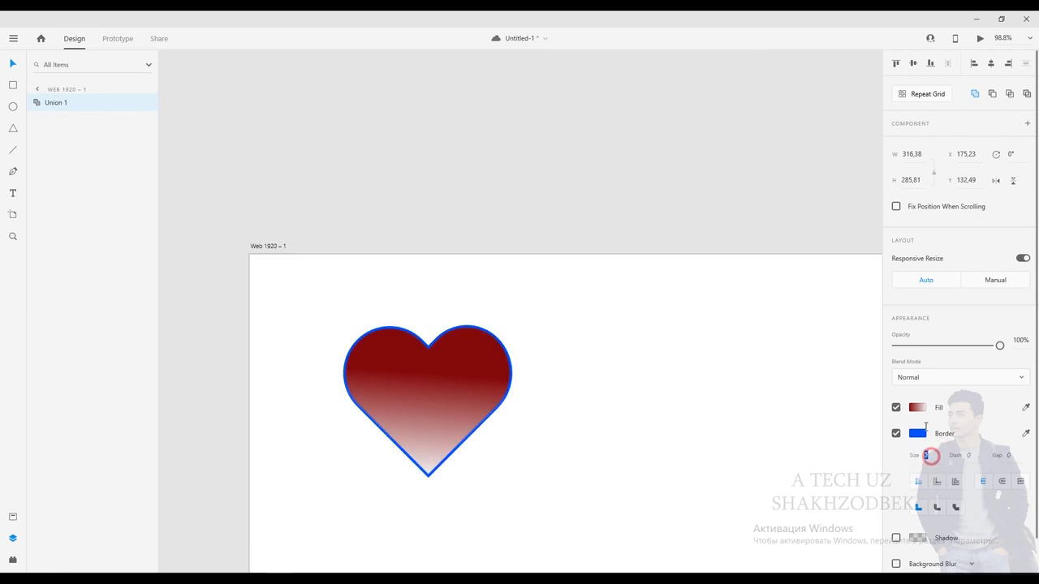
pyautogui.moveTo(927, 455)
pyautogui.mouseDown()
pyautogui.moveTo(921, 258)
pyautogui.moveTo(932, 385)
pyautogui.mouseUp()
# Change the heart's border colour to magenta and reselect the heart.
pyautogui.click(917, 435)
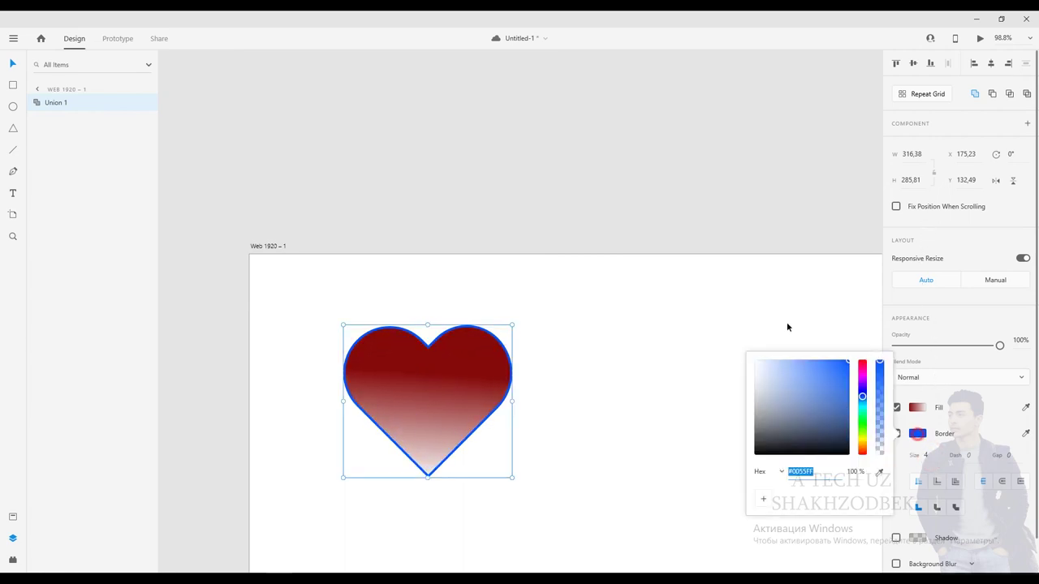
pyautogui.moveTo(862, 370)
pyautogui.mouseDown()
pyautogui.moveTo(866, 381)
pyautogui.moveTo(858, 316)
pyautogui.mouseUp()
pyautogui.click(862, 314)
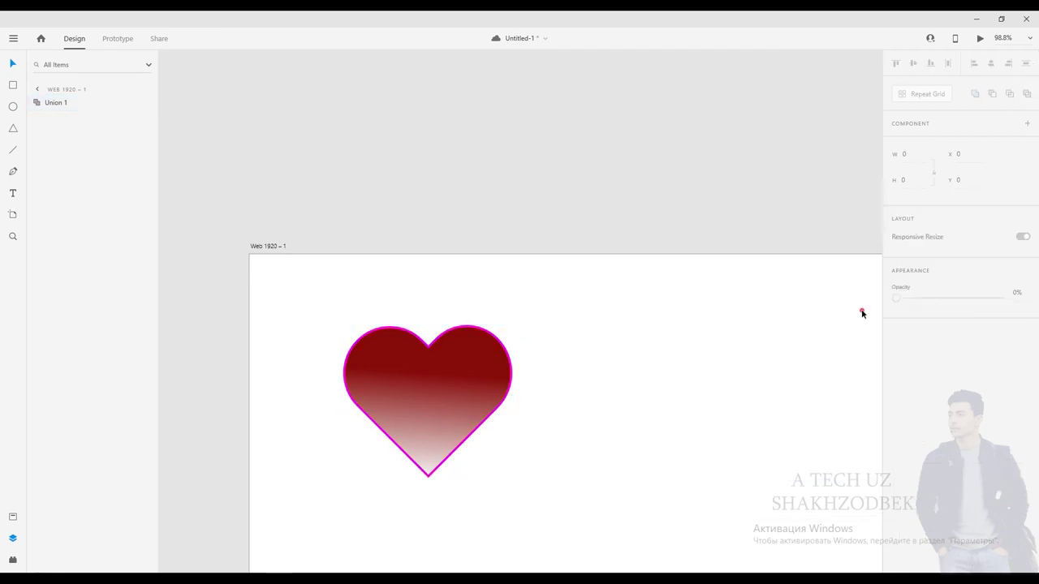
pyautogui.click(473, 365)
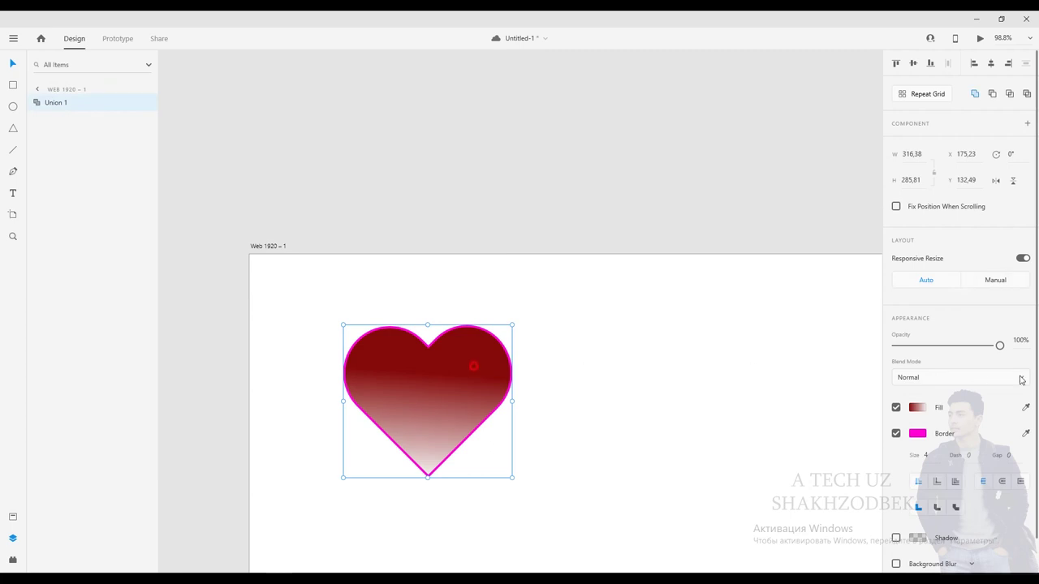
pyautogui.scroll(-1, 986, 382)
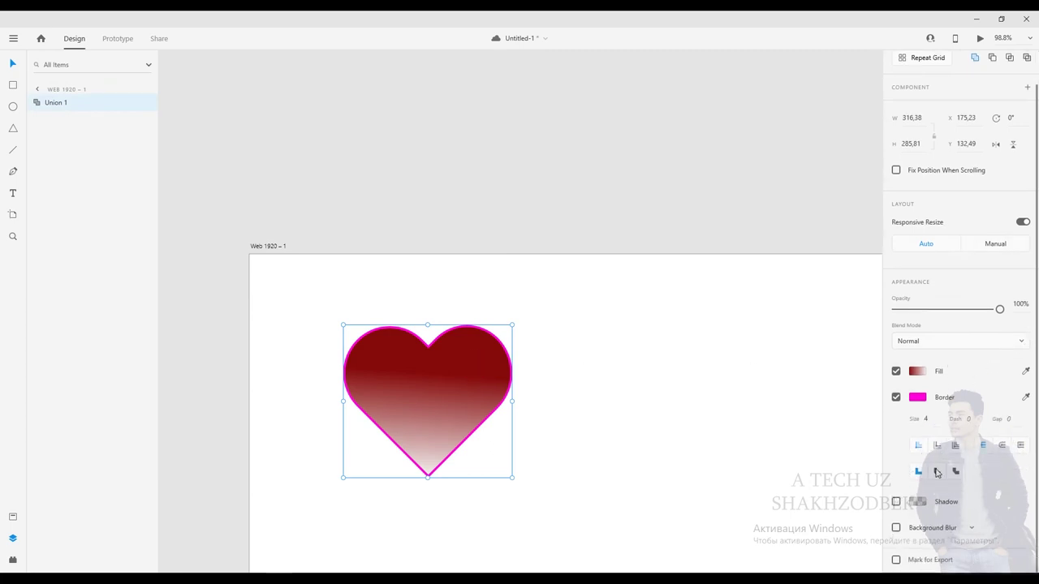
# Turn on the heart's drop shadow, keep opacity at 100%, and move it to X 431, Y 137.
pyautogui.click(896, 501)
pyautogui.moveTo(477, 338); pyautogui.dragTo(478, 321)
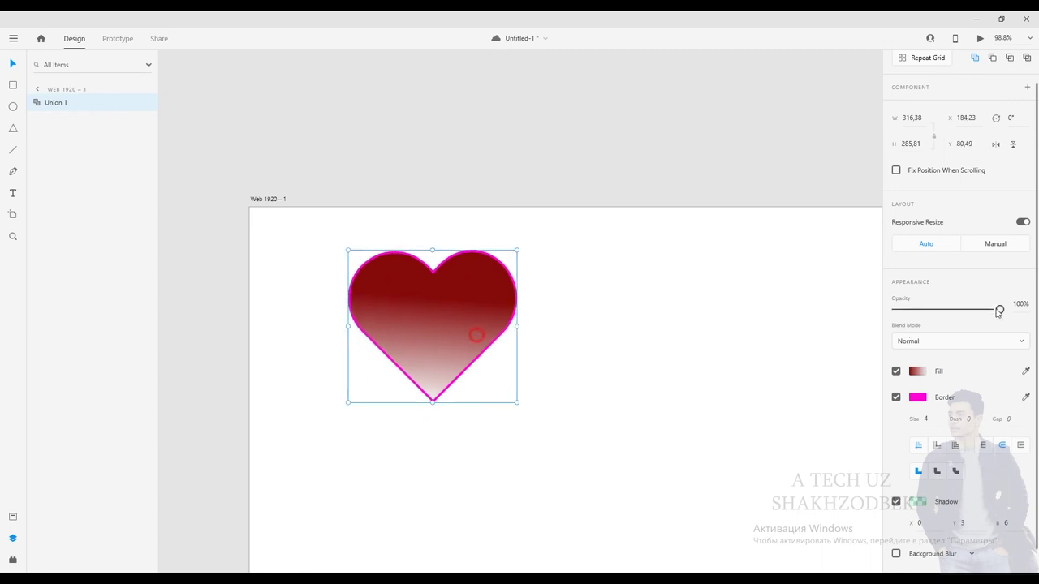
pyautogui.moveTo(1000, 310); pyautogui.dragTo(907, 342)
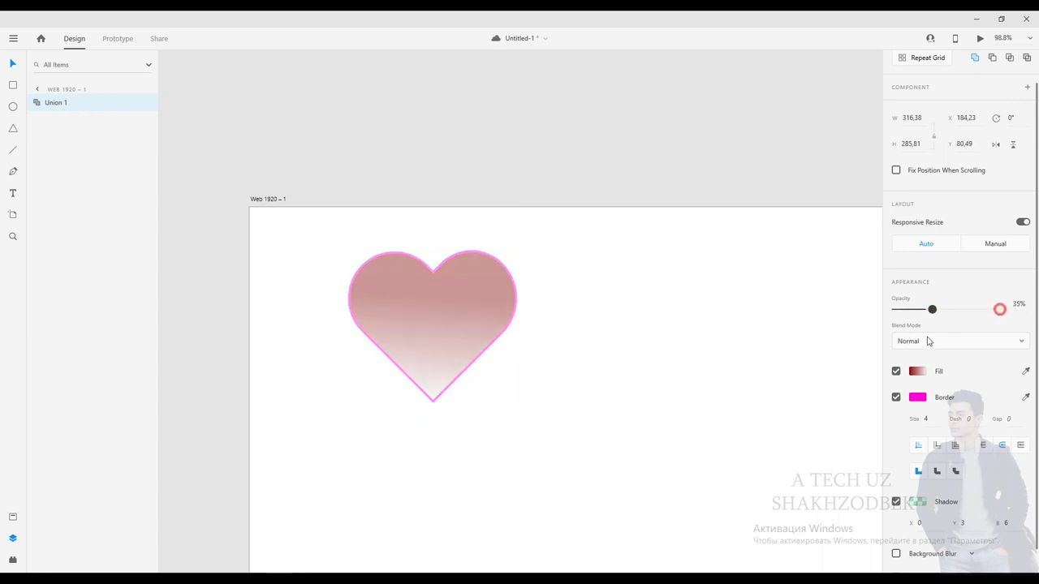
pyautogui.moveTo(904, 309); pyautogui.dragTo(971, 310)
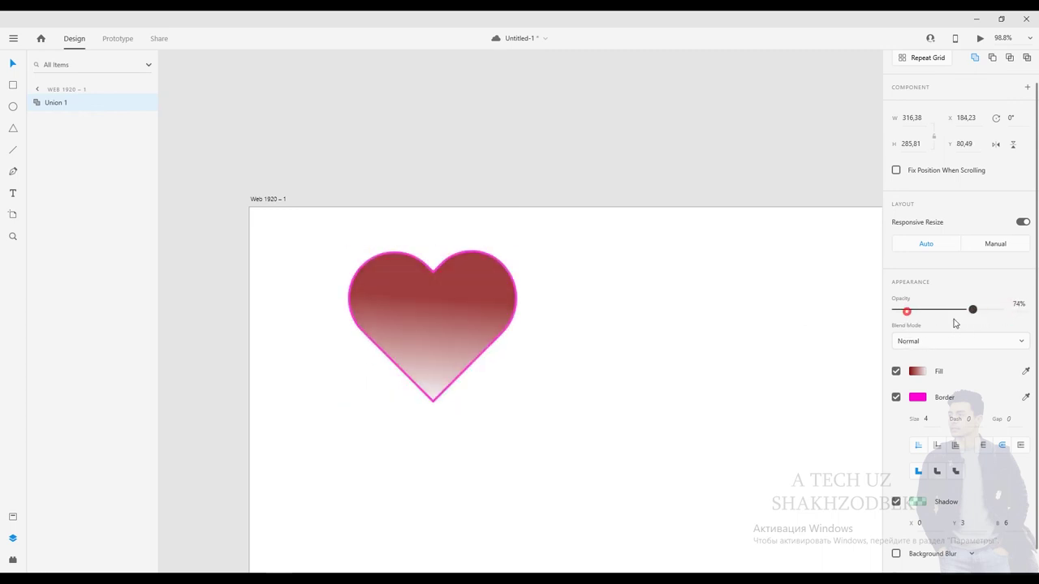
pyautogui.moveTo(904, 309); pyautogui.dragTo(896, 310)
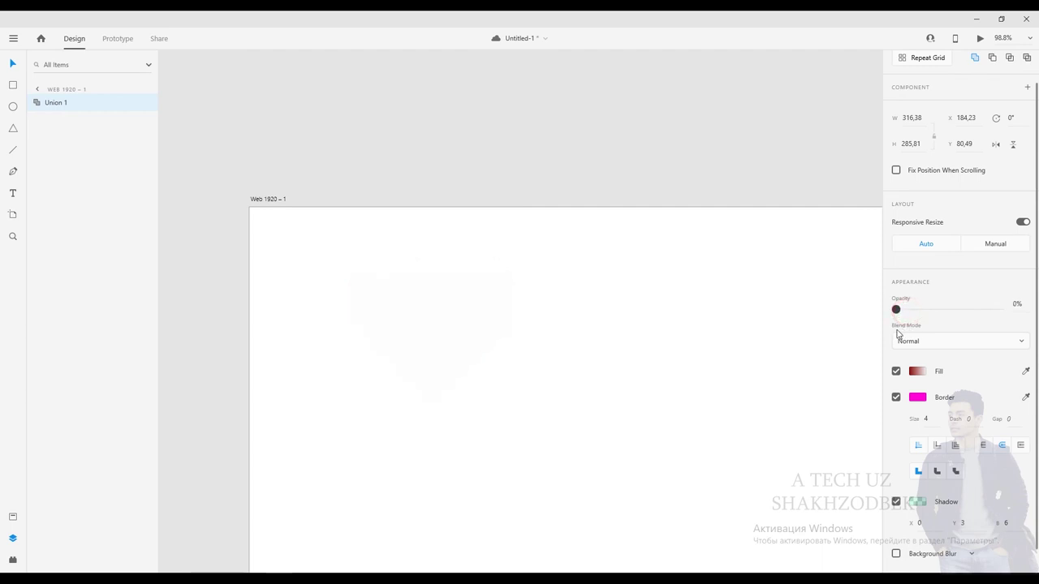
pyautogui.moveTo(908, 310); pyautogui.dragTo(1034, 319)
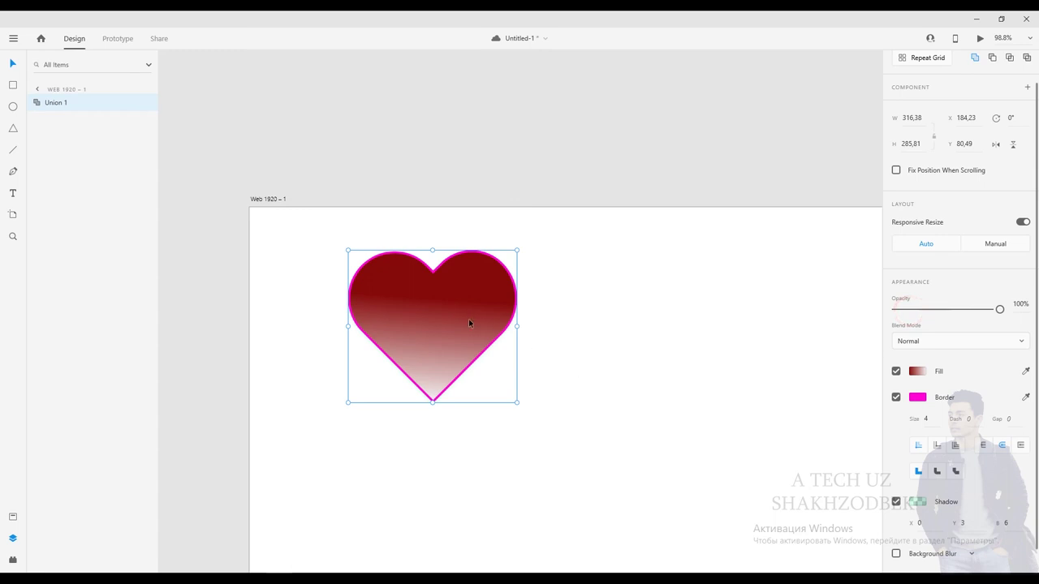
pyautogui.moveTo(468, 323); pyautogui.dragTo(606, 352)
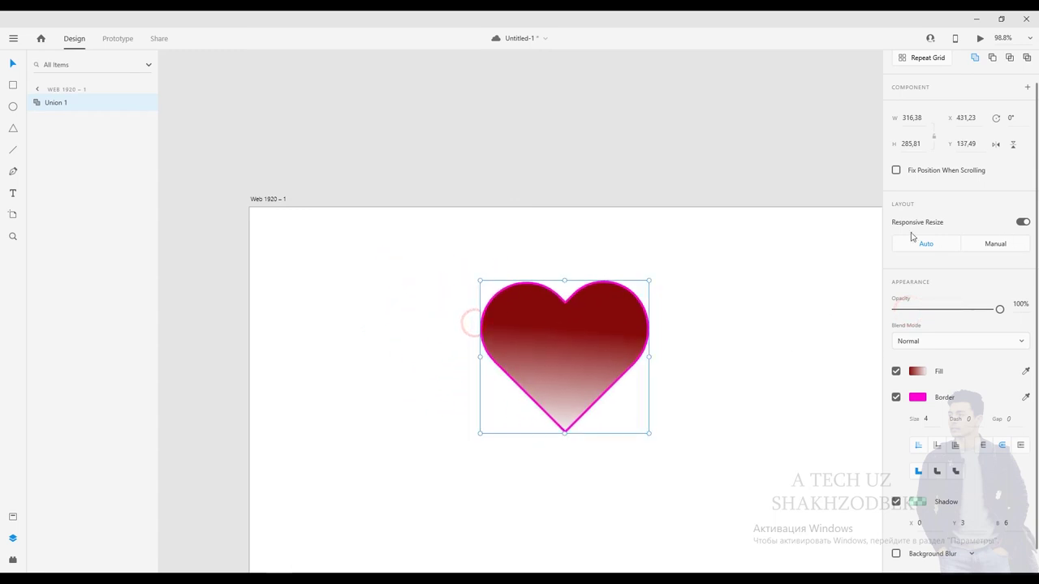
# Switch the heart's Responsive Resize to Manual, try an edge pin, then return to Auto.
pyautogui.click(1024, 223)
pyautogui.click(996, 245)
pyautogui.click(899, 282)
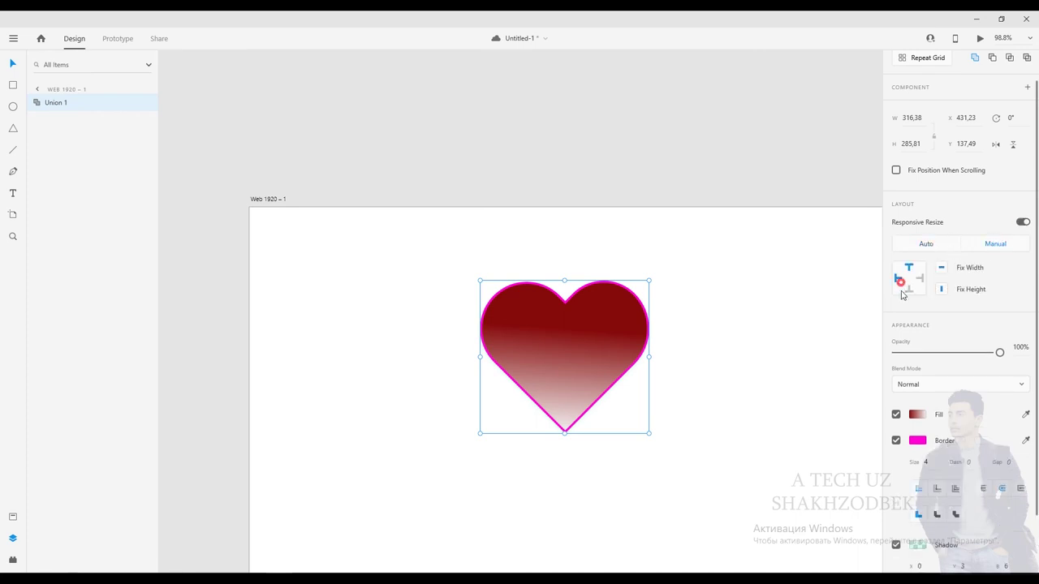
pyautogui.click(941, 268)
pyautogui.click(926, 244)
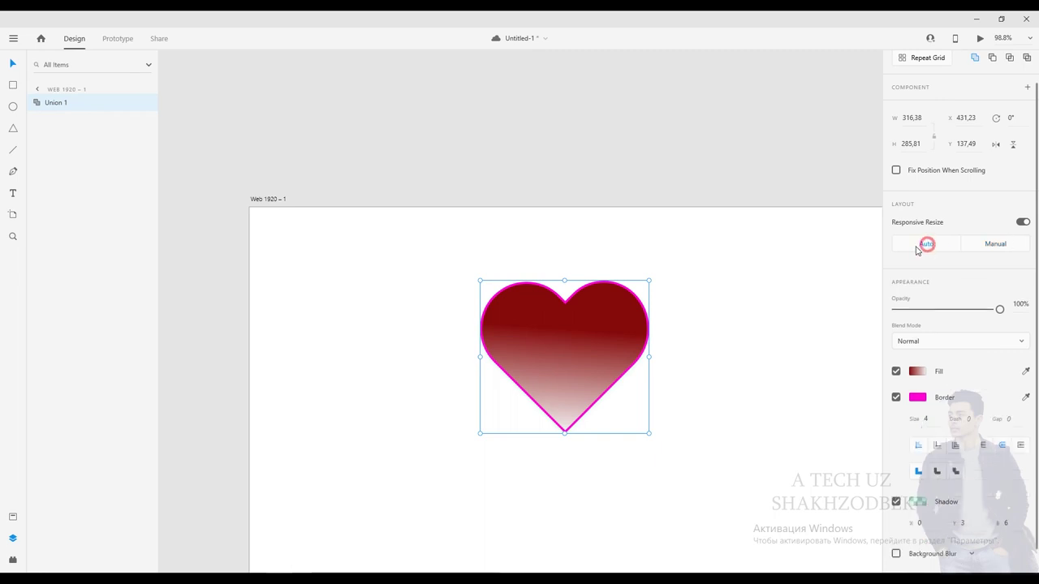
# Try the border alignment options, then drag the shadow Y offset to −41.
pyautogui.scroll(-1, 942, 268)
pyautogui.click(936, 419)
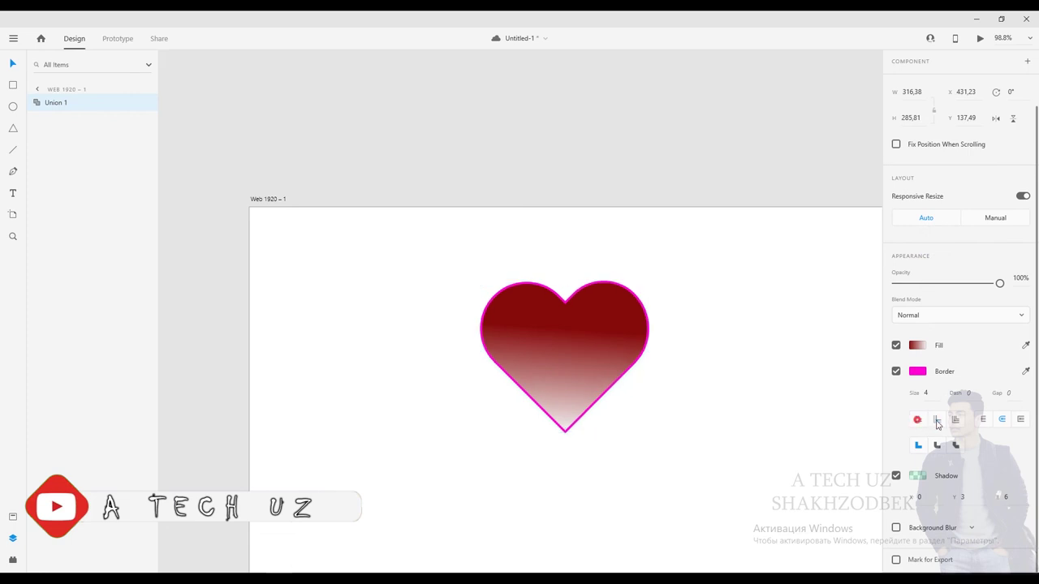
pyautogui.click(957, 418)
pyautogui.click(982, 418)
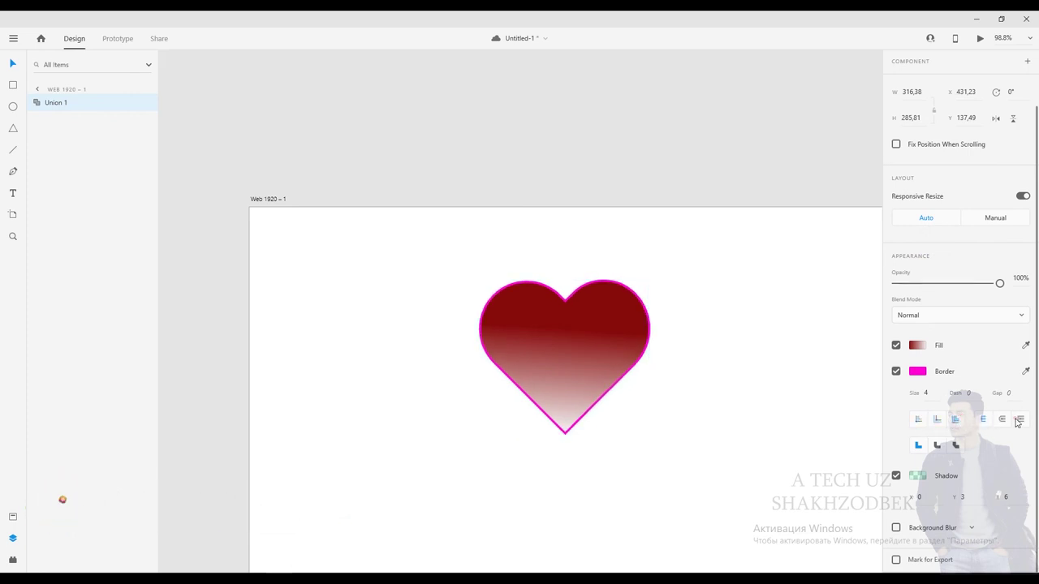
pyautogui.click(1002, 419)
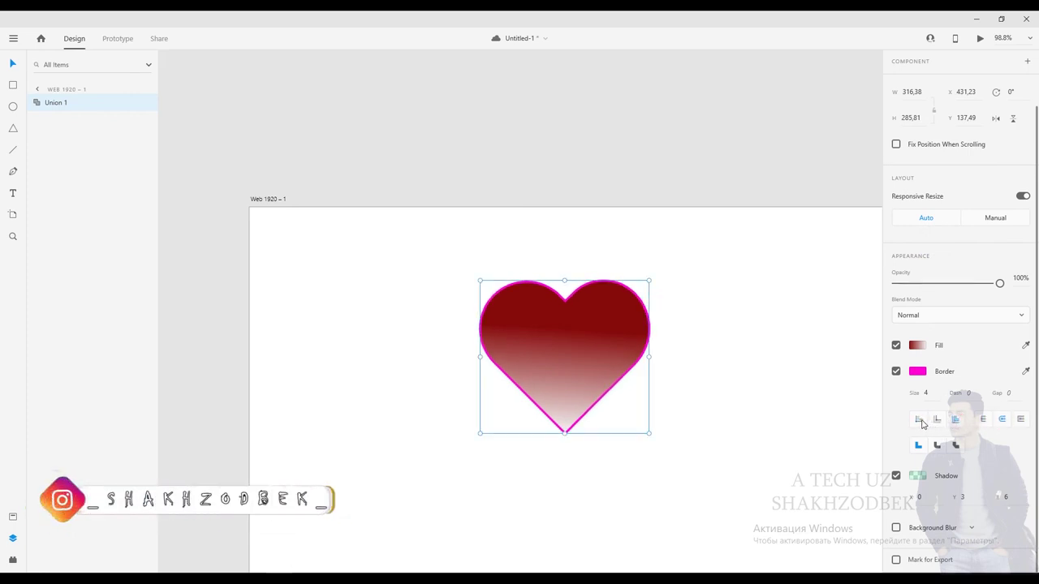
pyautogui.click(920, 419)
pyautogui.moveTo(966, 497)
pyautogui.mouseDown()
pyautogui.moveTo(960, 503)
pyautogui.moveTo(960, 487)
pyautogui.mouseUp()
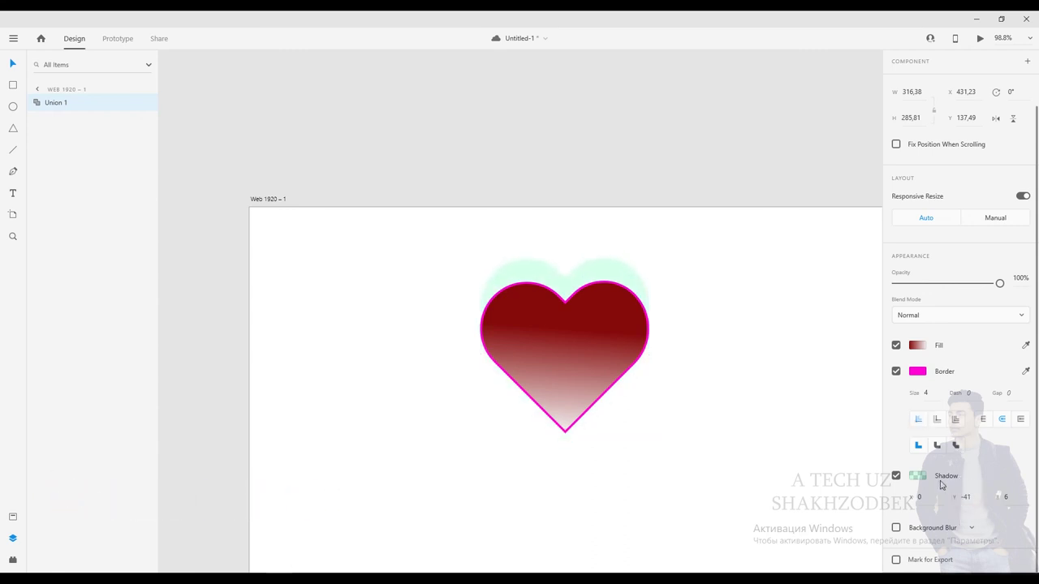
# Set the heart's shadow colour to hex 000000.
pyautogui.click(896, 475)
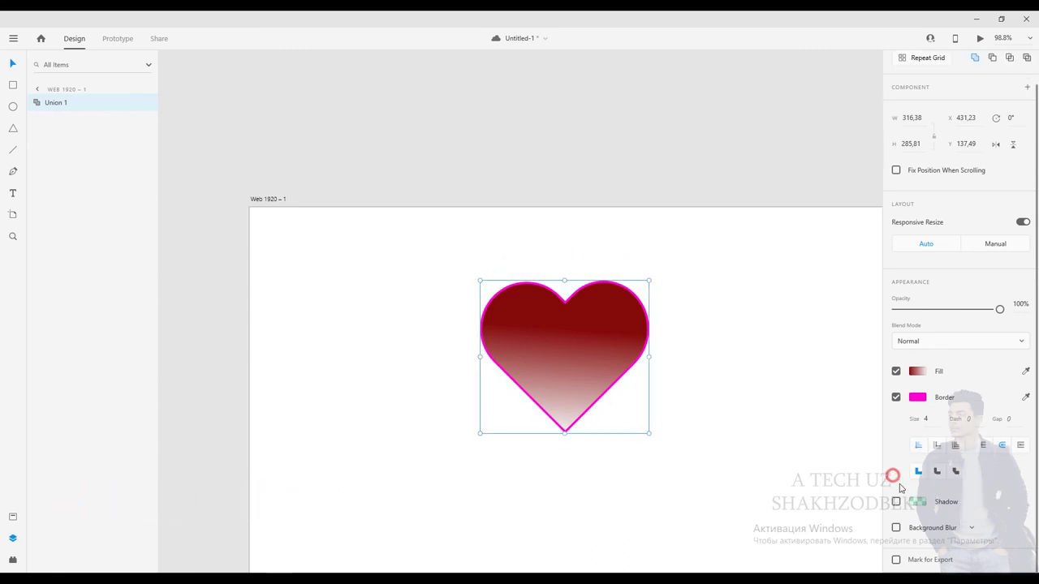
pyautogui.click(897, 503)
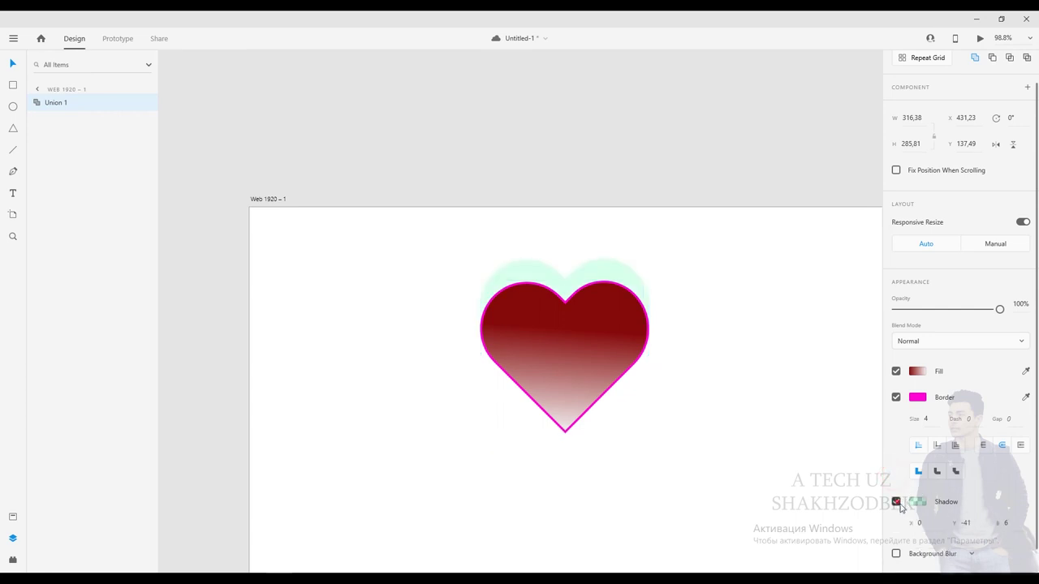
pyautogui.click(917, 502)
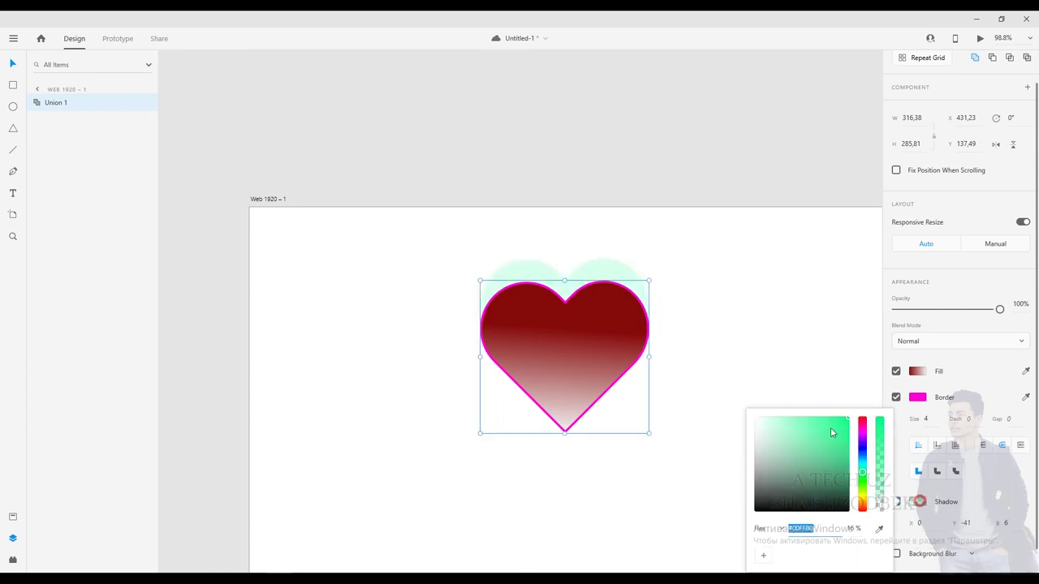
pyautogui.write('000000')
pyautogui.press('Return')
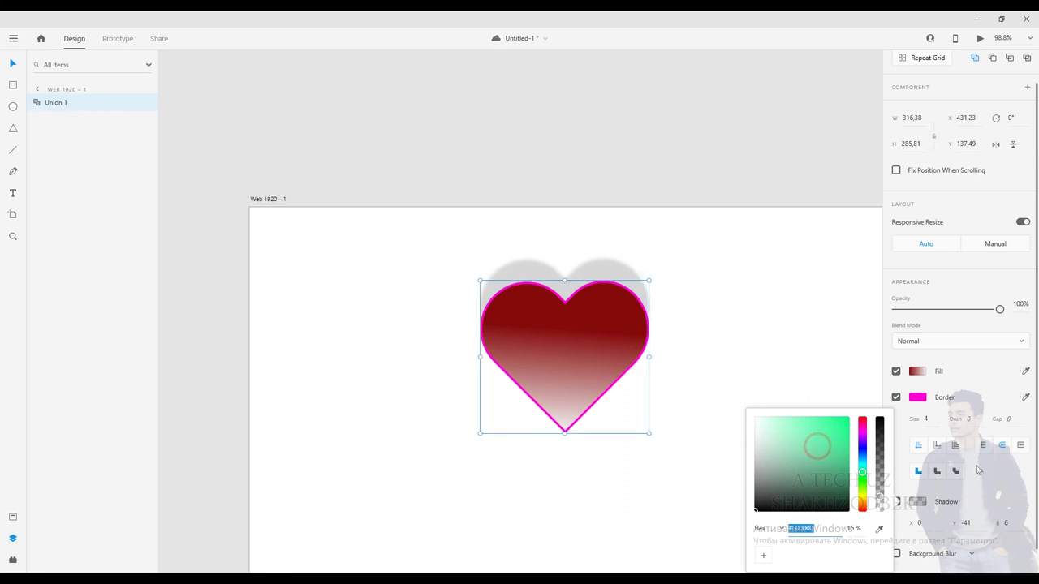
pyautogui.click(978, 471)
# Set the shadow offset to X 89, Y −23 with blur 0.
pyautogui.moveTo(905, 524)
pyautogui.mouseDown()
pyautogui.moveTo(984, 306)
pyautogui.moveTo(980, 331)
pyautogui.mouseUp()
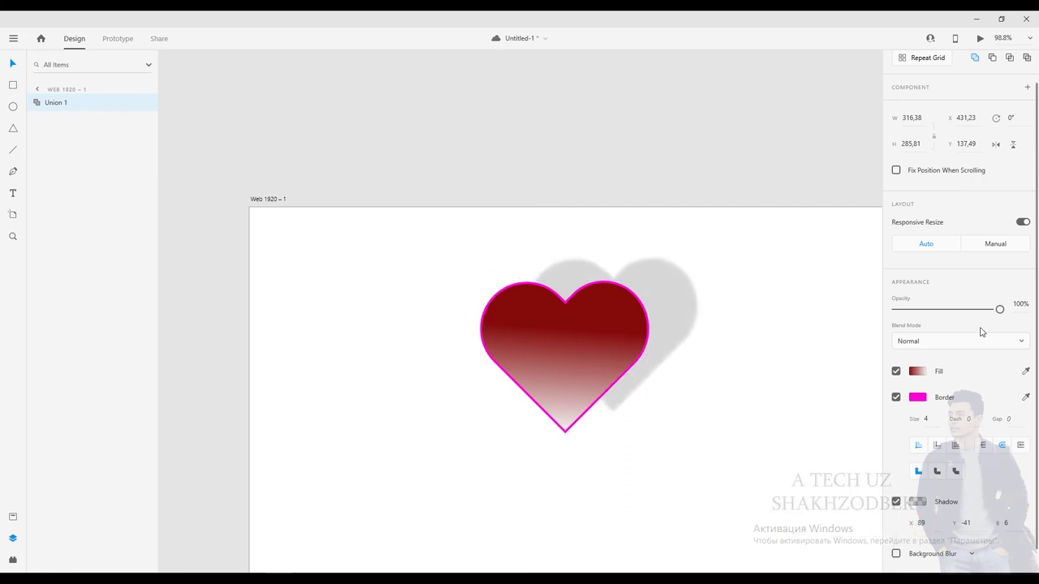
pyautogui.moveTo(1006, 523); pyautogui.dragTo(991, 404)
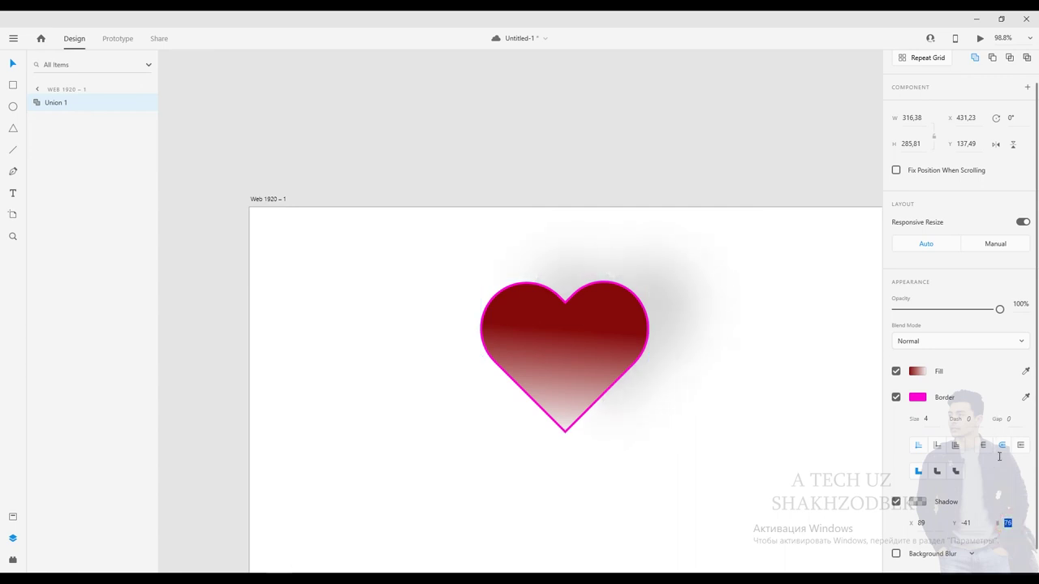
pyautogui.moveTo(1005, 478); pyautogui.dragTo(1002, 554)
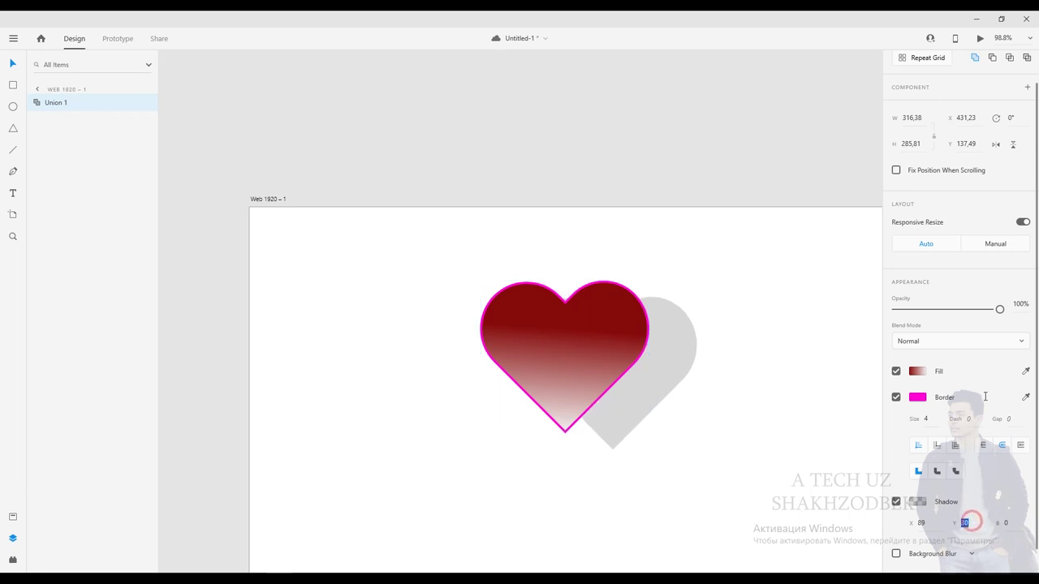
pyautogui.moveTo(966, 522)
pyautogui.mouseDown()
pyautogui.moveTo(964, 568)
pyautogui.moveTo(978, 415)
pyautogui.moveTo(984, 433)
pyautogui.mouseUp()
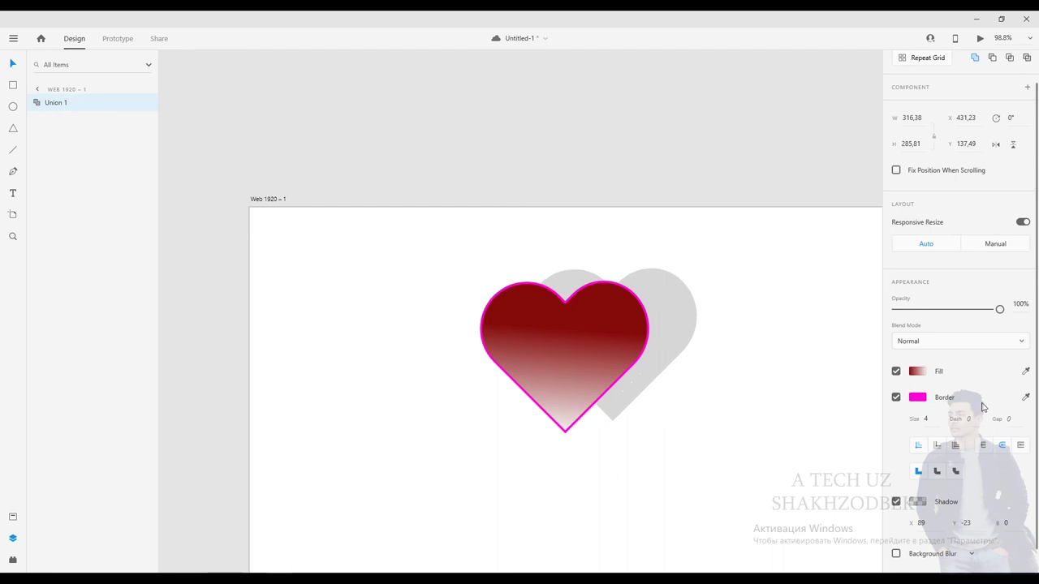
pyautogui.scroll(-1, 982, 407)
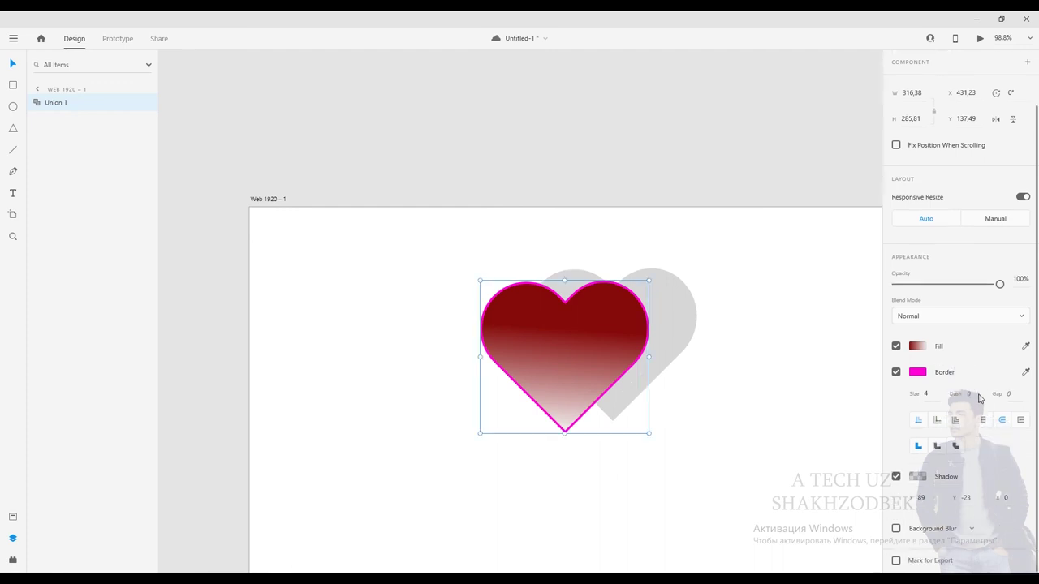
pyautogui.click(898, 530)
pyautogui.scroll(-3, 898, 530)
pyautogui.moveTo(967, 503); pyautogui.dragTo(913, 503)
pyautogui.moveTo(961, 476); pyautogui.dragTo(948, 477)
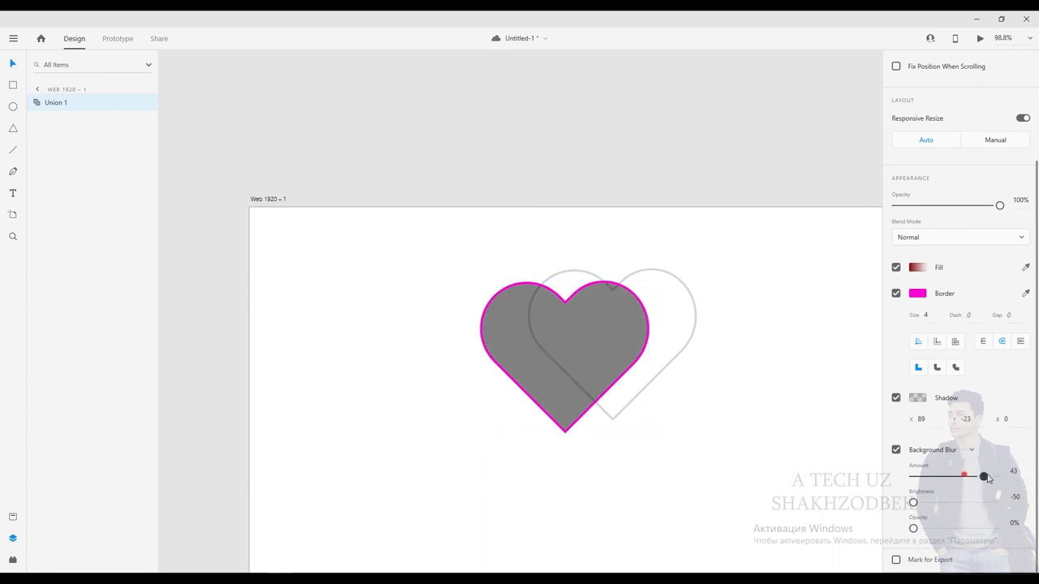
pyautogui.click(896, 450)
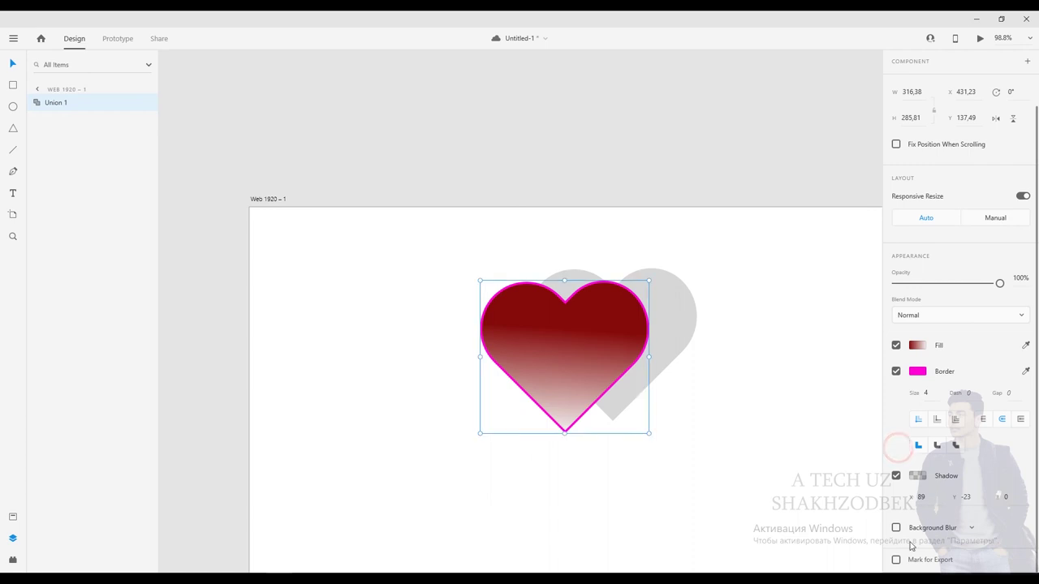
pyautogui.scroll(-1, 670, 251)
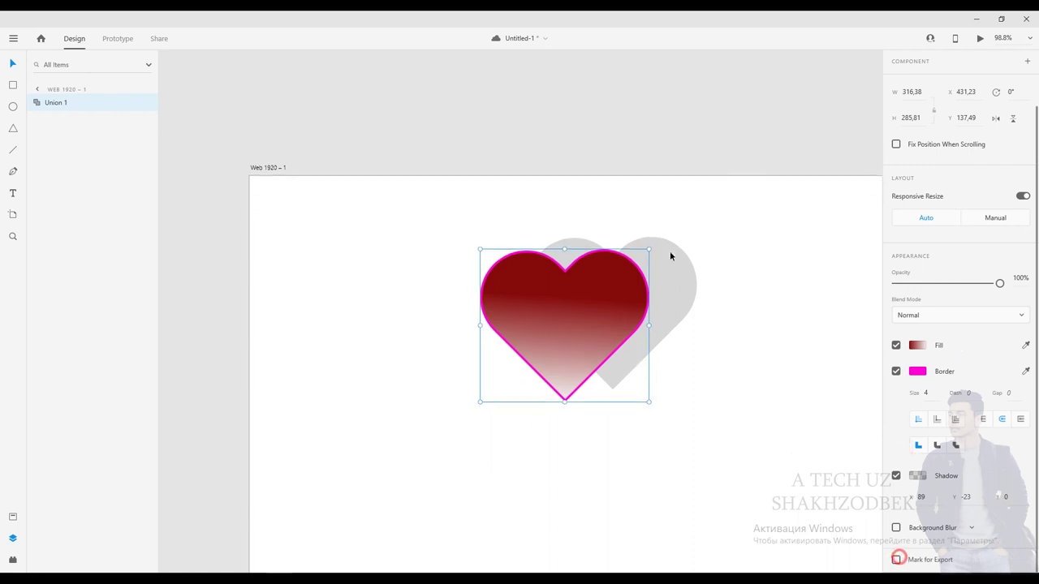
pyautogui.scroll(-1, 373, 213)
pyautogui.scroll(-5, 373, 214)
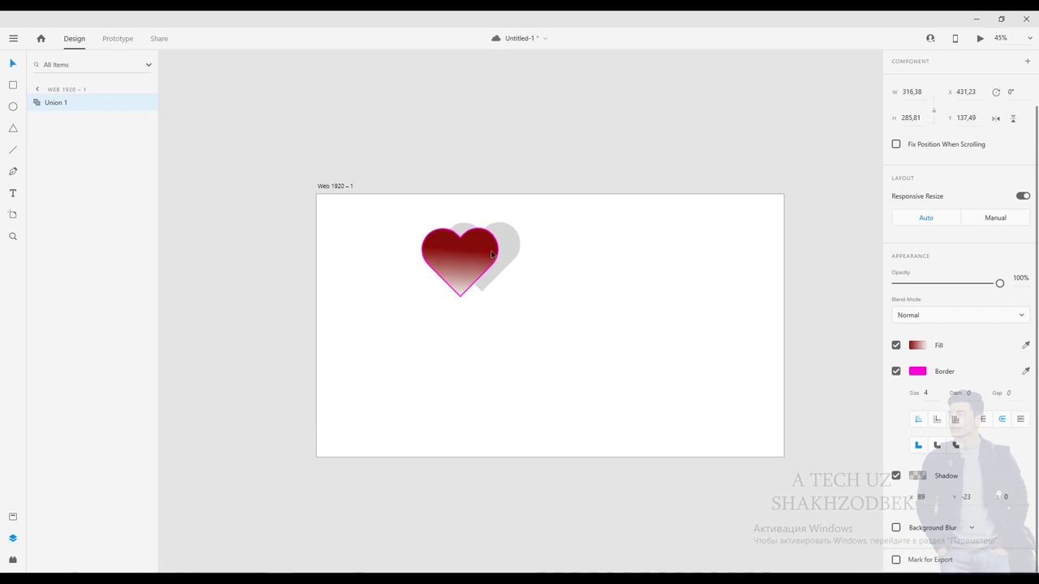